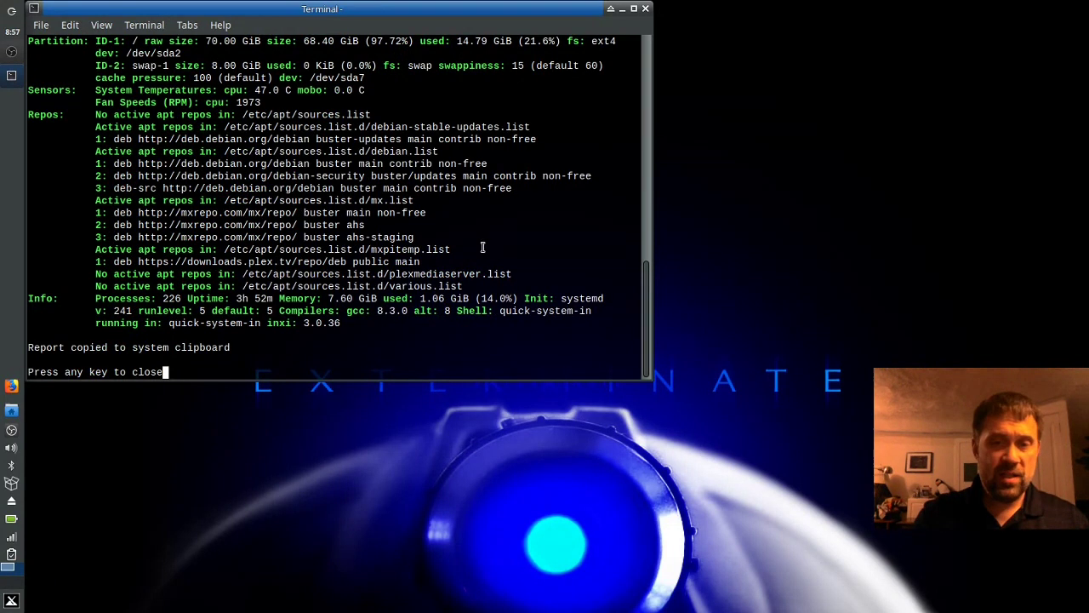
Check the Init entry in the system information report's Info section and close the report
{"action": "left_click_drag", "start_coordinate": [508, 297], "coordinate": [615, 298]}
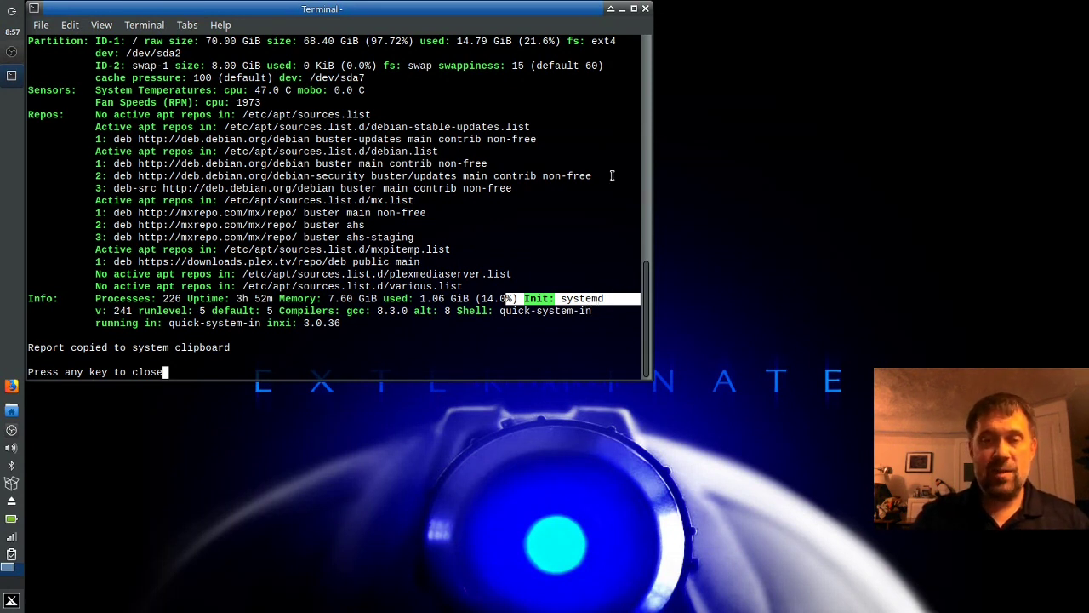
{"action": "key", "text": "Return"}
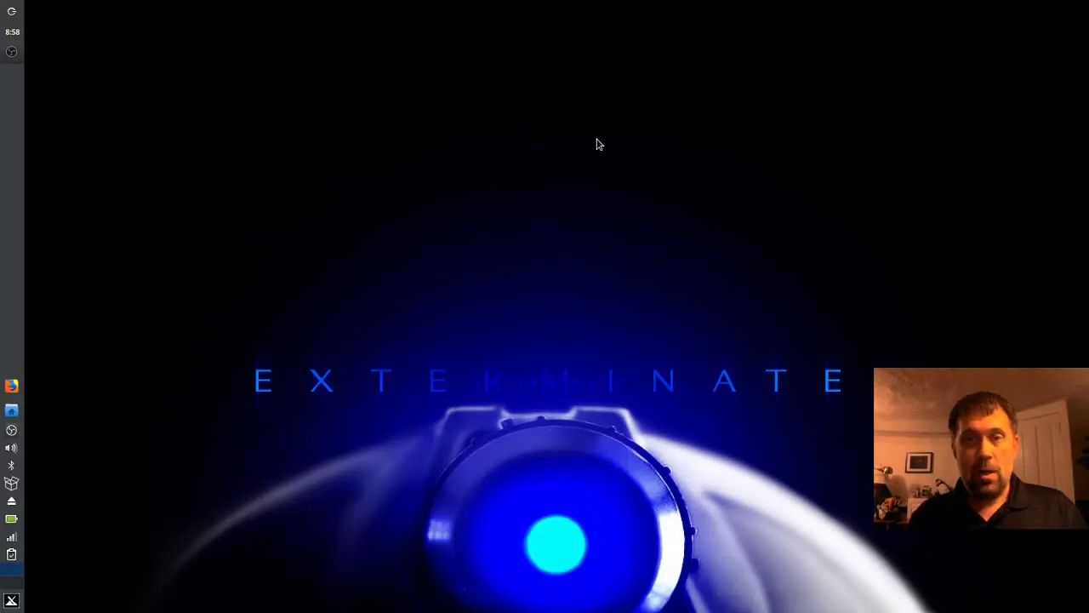
{"action": "key", "text": "super"}
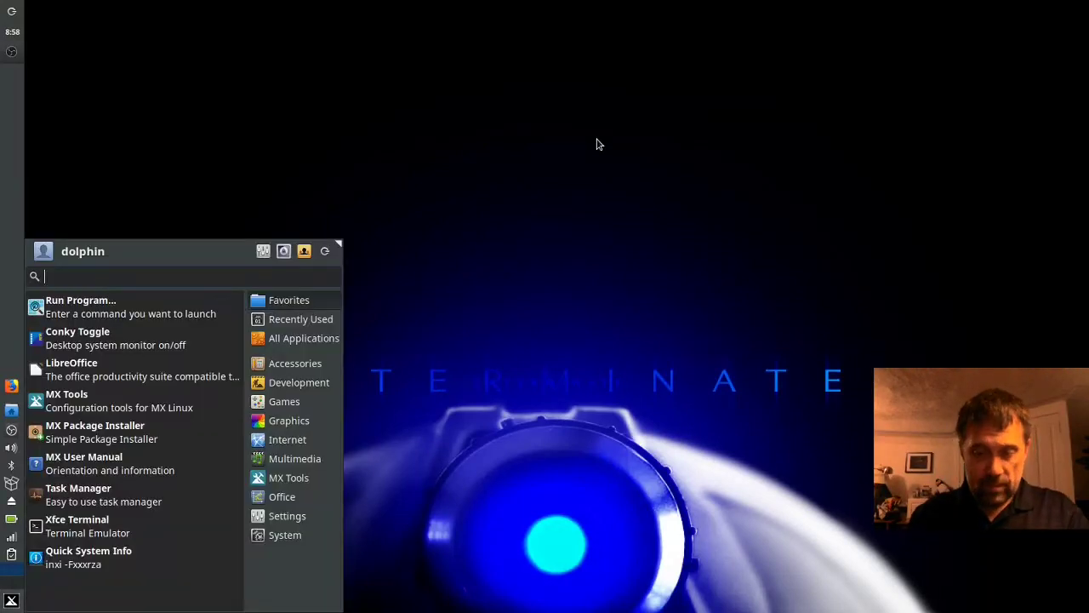
{"action": "type", "text": "term"}
{"action": "key", "text": "BackSpace"}
{"action": "key", "text": "BackSpace"}
{"action": "key", "text": "BackSpace"}
{"action": "key", "text": "BackSpace"}
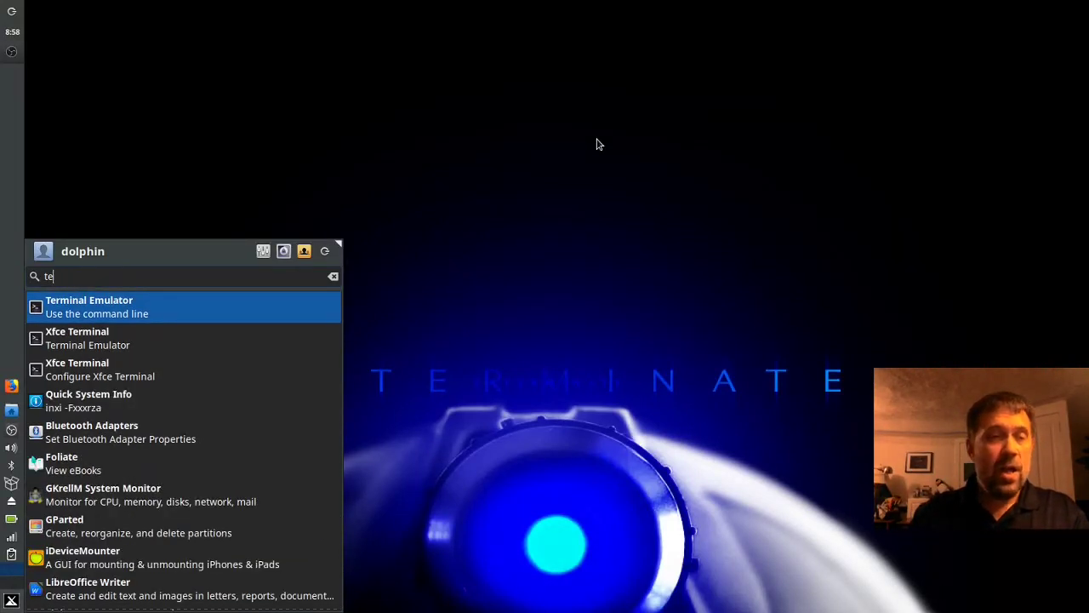
{"action": "key", "text": "Escape"}
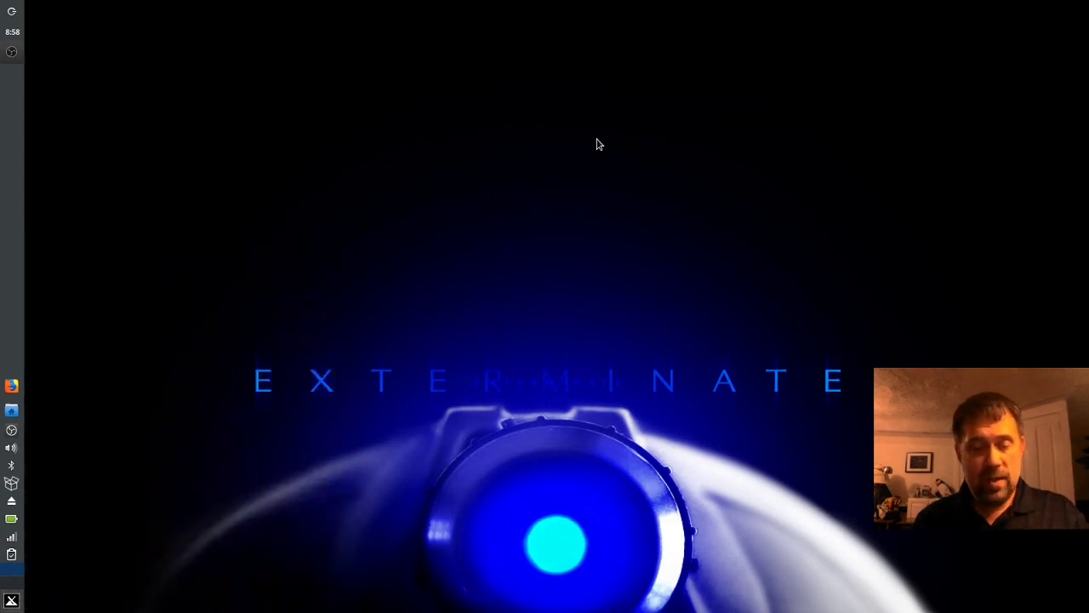
Launch MX Package Installer and authenticate by entering the root password
{"action": "key", "text": "super"}
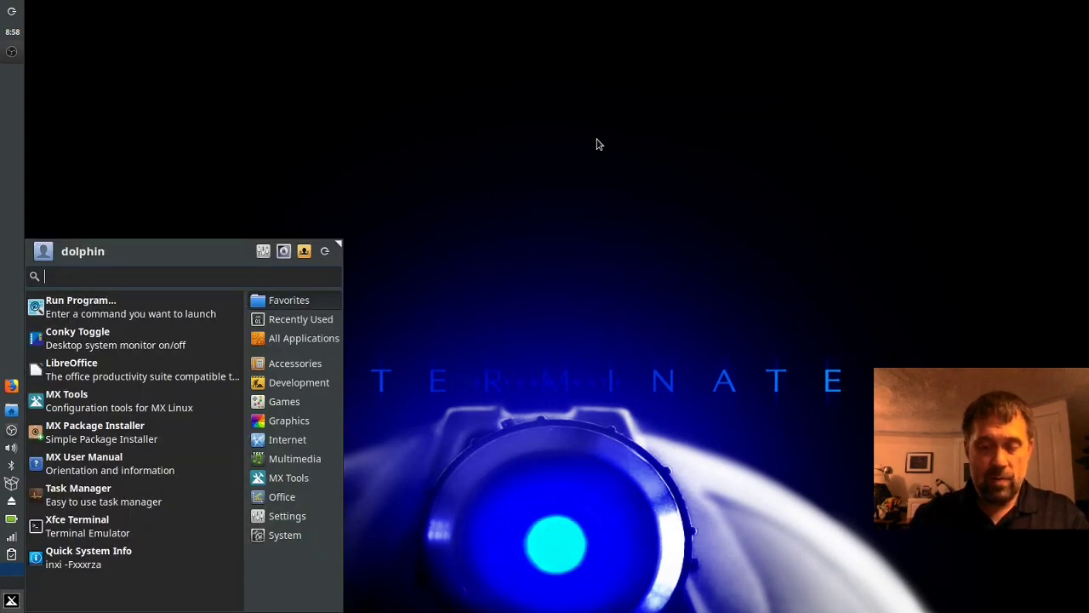
{"action": "type", "text": "pack"}
{"action": "key", "text": "Return"}
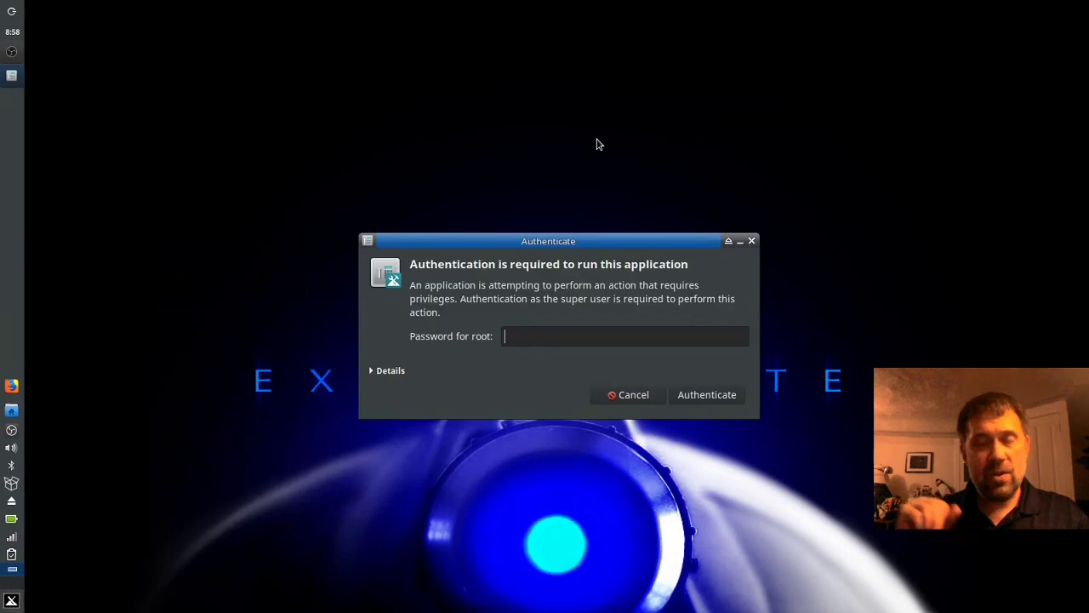
{"action": "type", "text": "***"}
{"action": "key", "text": "Return"}
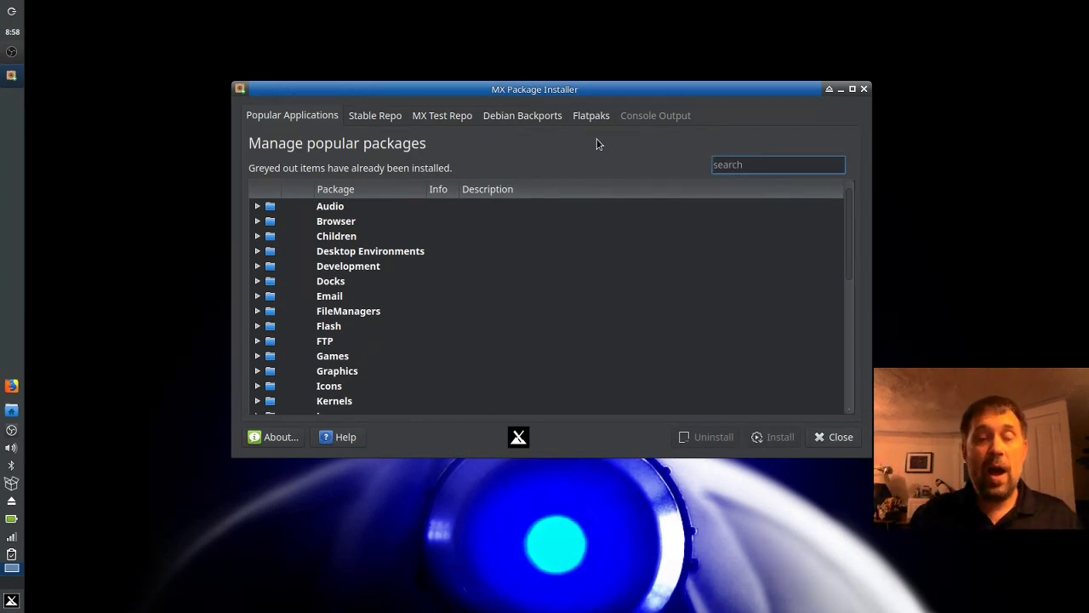
Search the stable repository for snapd and select the snapd package for installation
{"action": "left_click", "coordinate": [380, 120]}
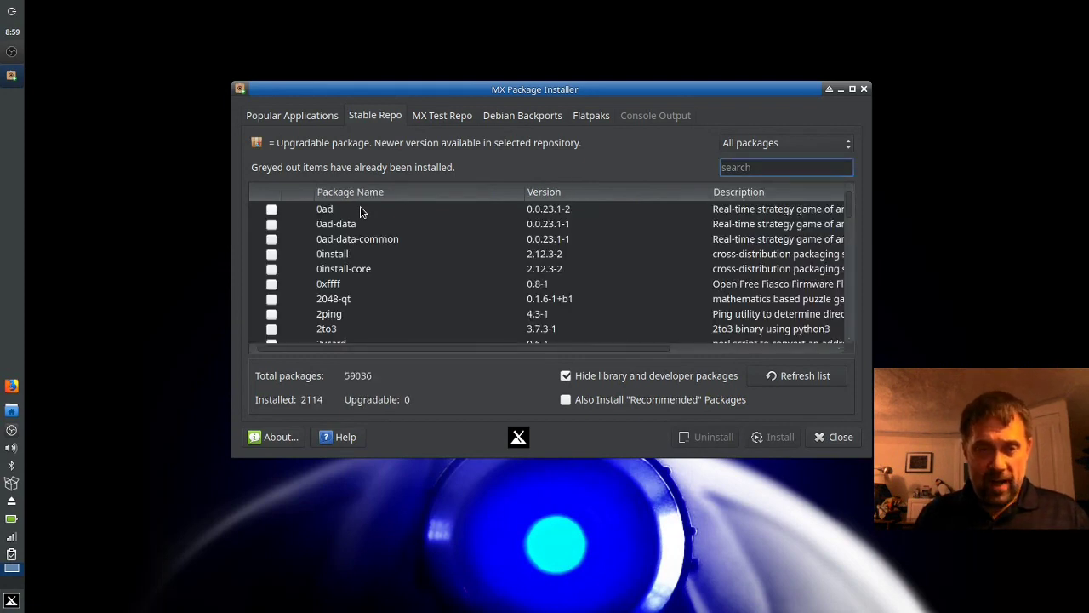
{"action": "type", "text": "s"}
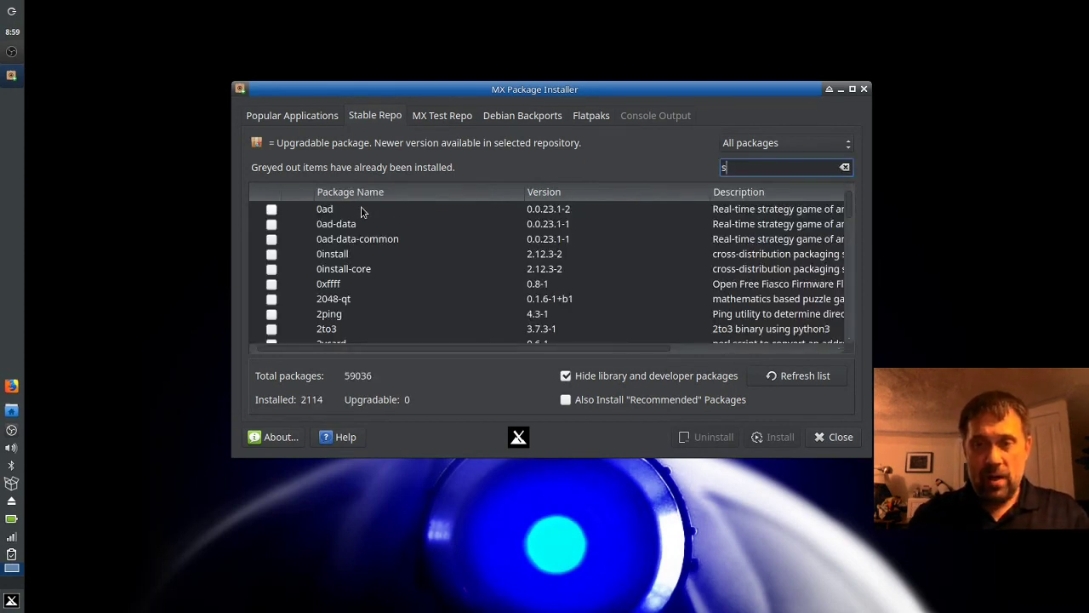
{"action": "type", "text": "napd"}
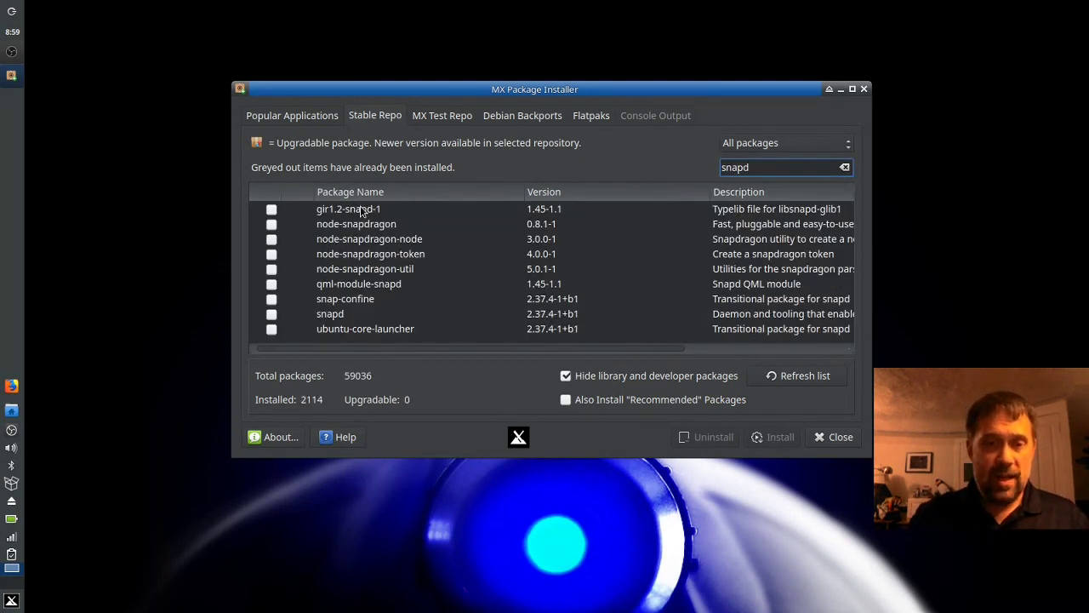
{"action": "left_click", "coordinate": [273, 314]}
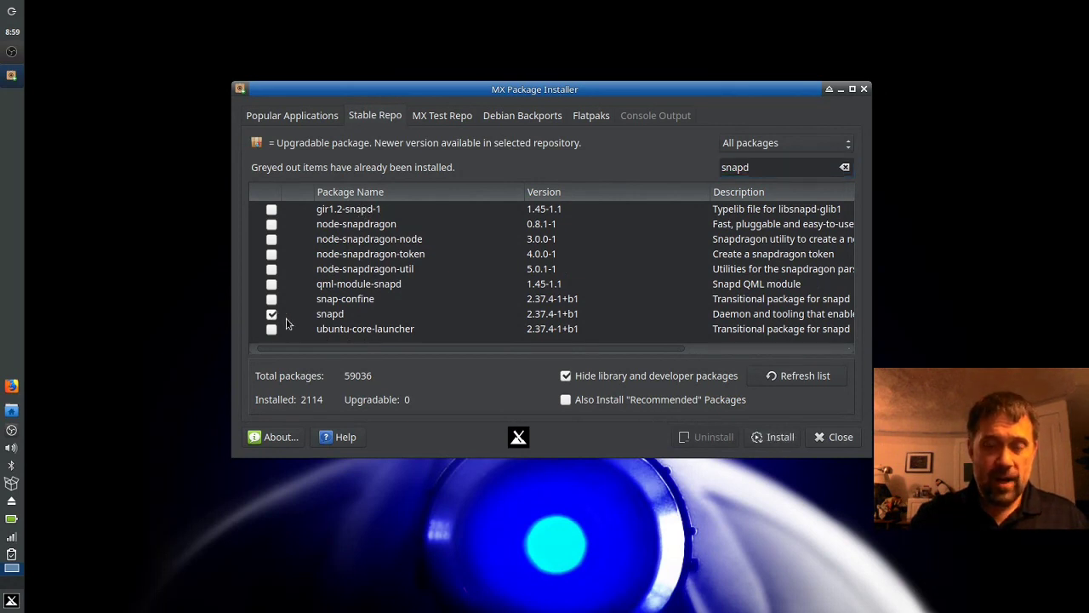
Install the selected snapd package after reviewing the detailed list of changes, and close the package installer
{"action": "left_click", "coordinate": [769, 437]}
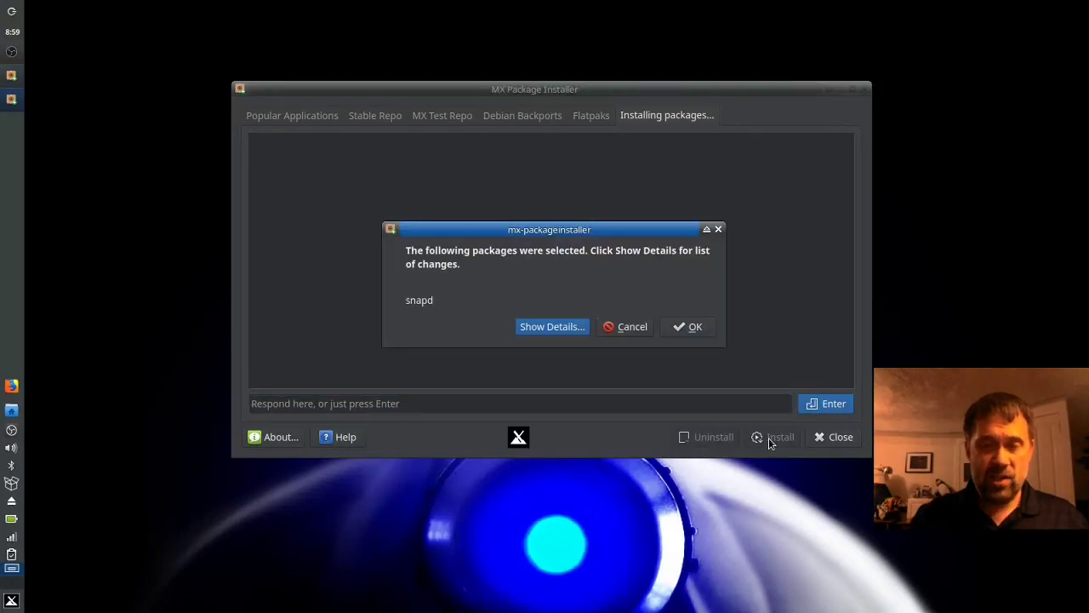
{"action": "left_click", "coordinate": [549, 332]}
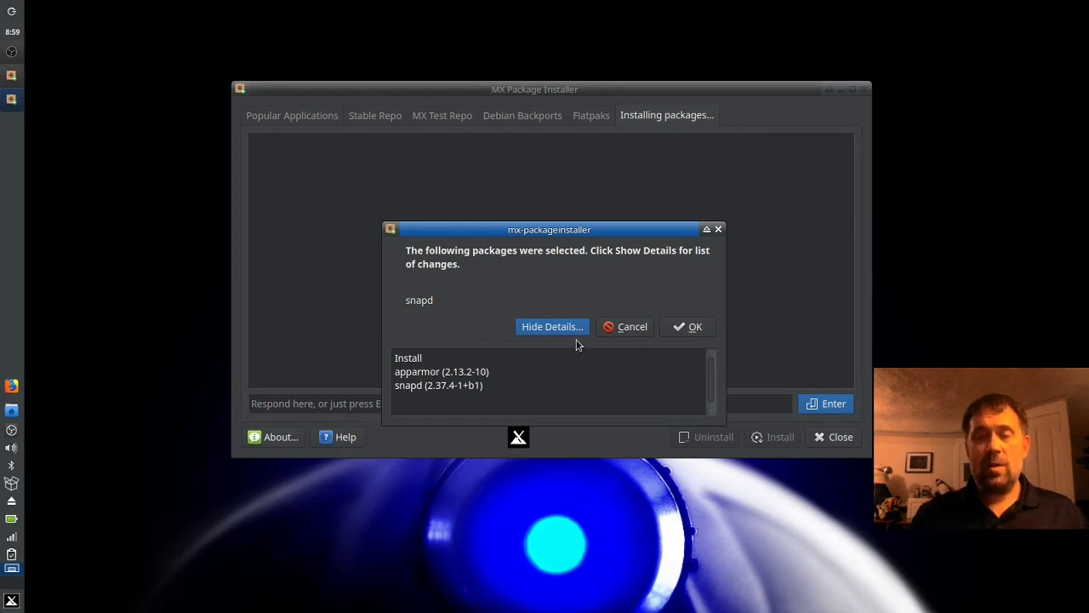
{"action": "left_click", "coordinate": [677, 329]}
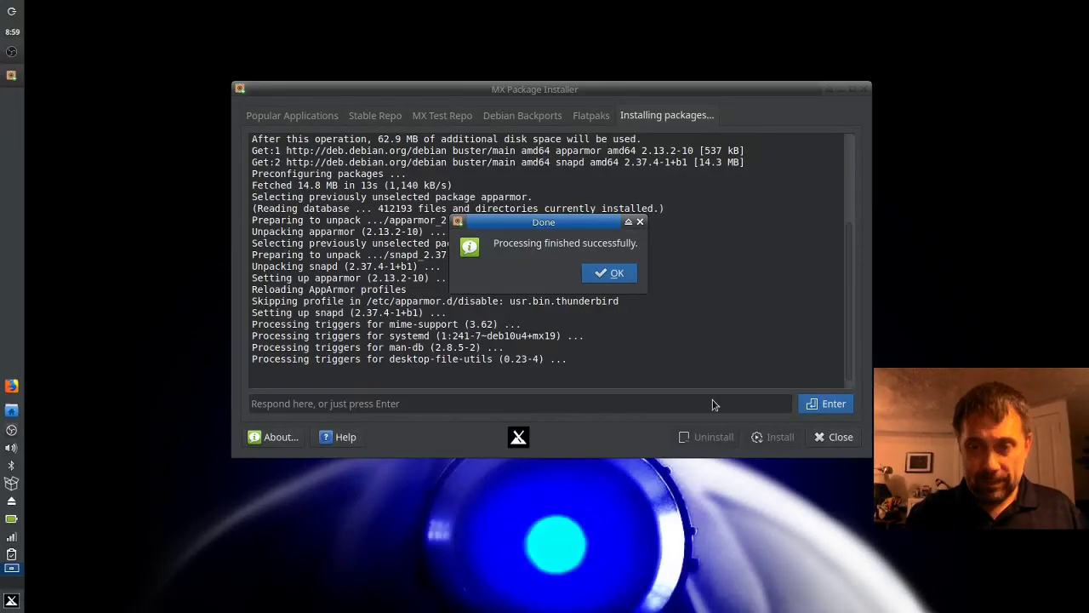
{"action": "left_click", "coordinate": [598, 276]}
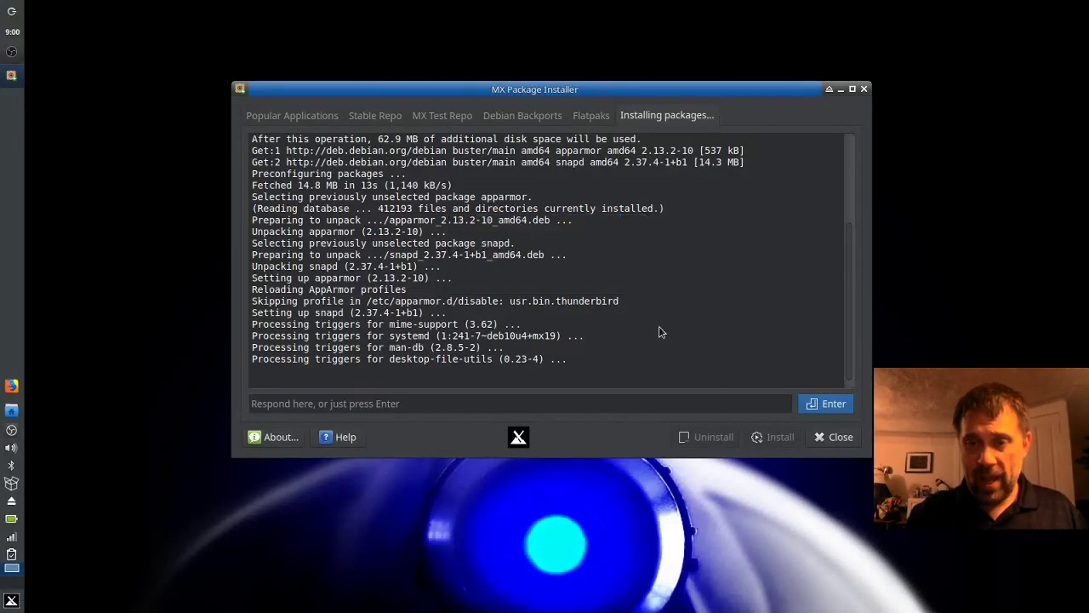
{"action": "left_click", "coordinate": [834, 441]}
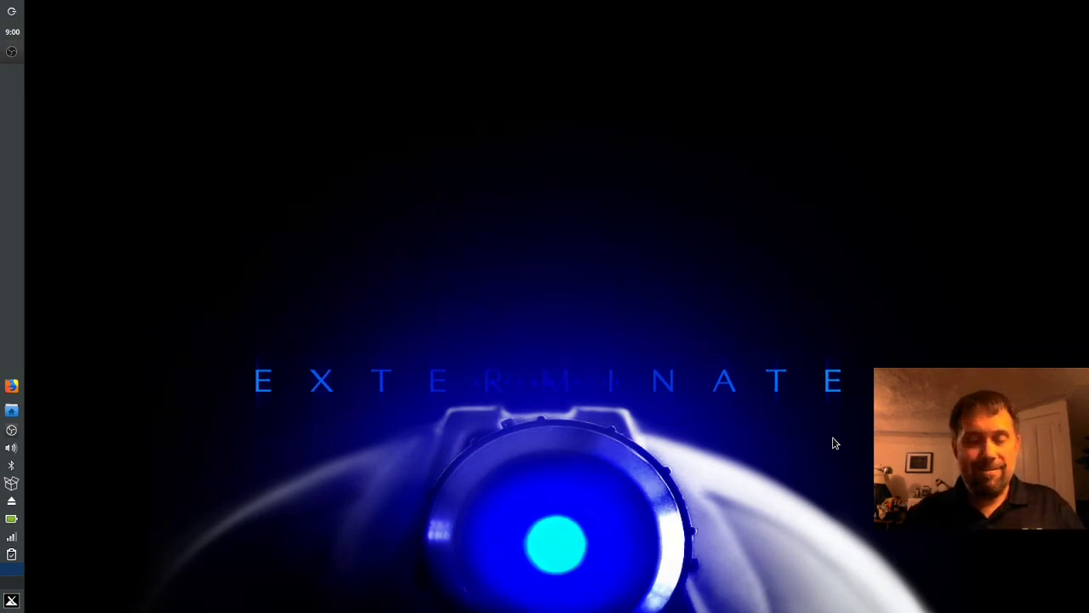
Open Firefox and go to the Snapcraft home page at snapcraft.io
{"action": "left_click", "coordinate": [10, 391]}
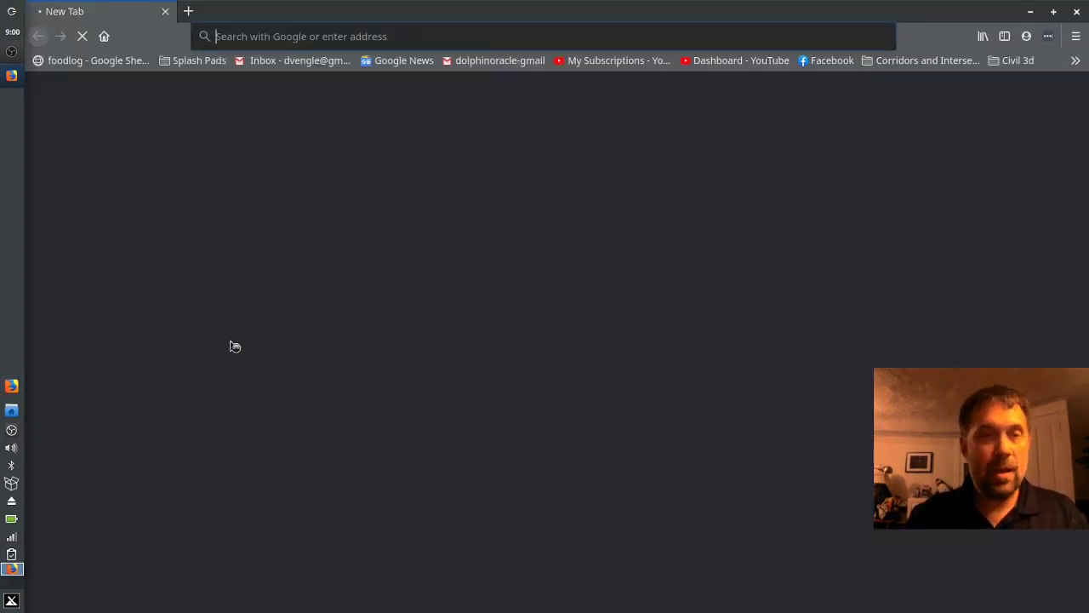
{"action": "type", "text": "snapc"}
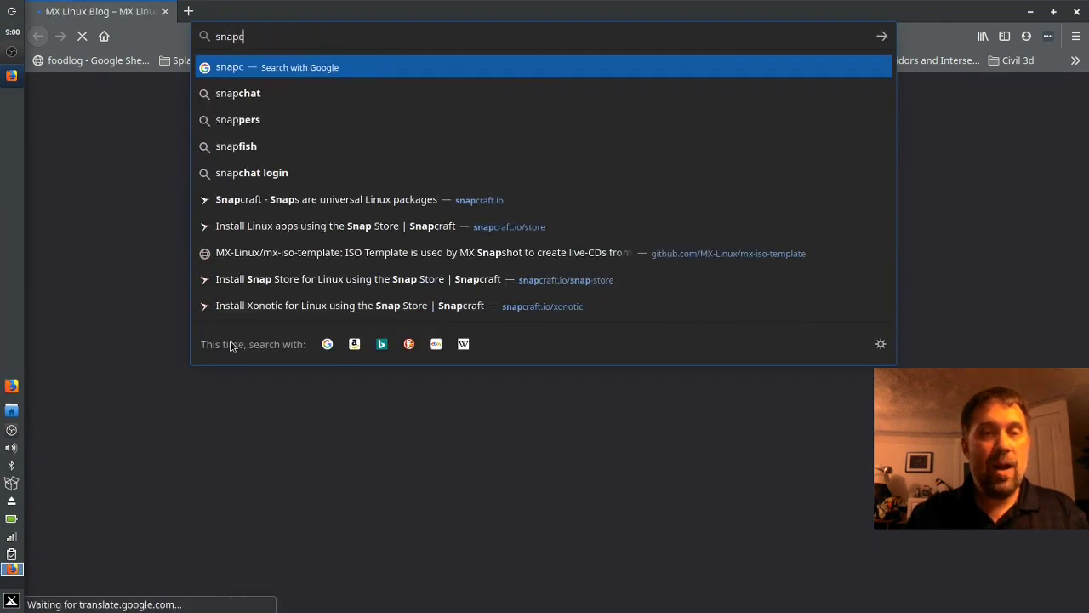
{"action": "key", "text": "Down"}
{"action": "key", "text": "Down"}
{"action": "key", "text": "Down"}
{"action": "key", "text": "Down"}
{"action": "key", "text": "Down"}
{"action": "key", "text": "Return"}
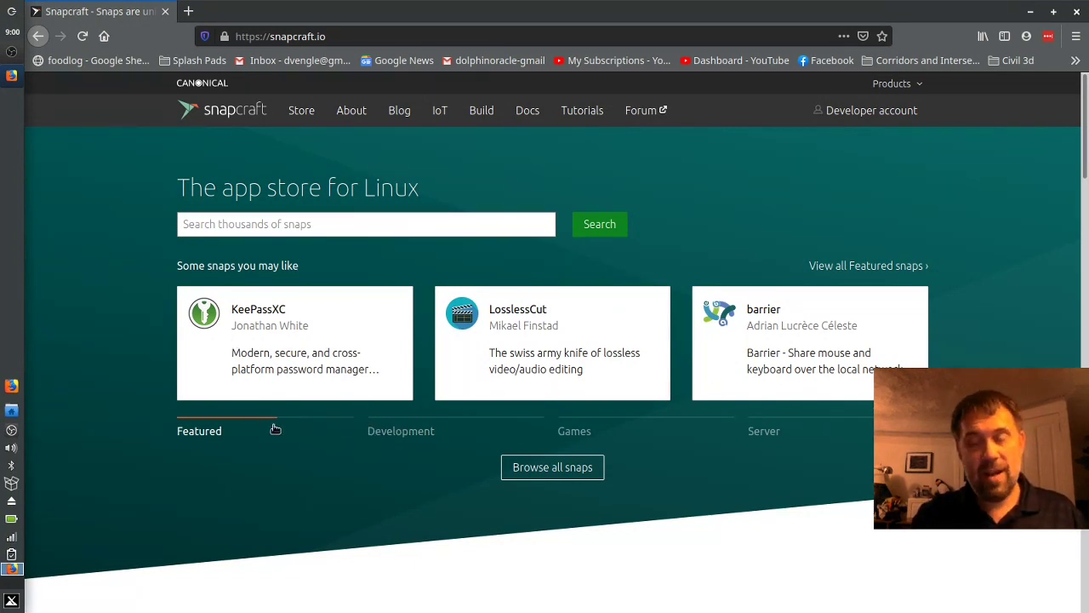
Look through the Snapcraft home page's sections on major publishers, supported languages and frameworks, and testimonials
{"action": "scroll", "coordinate": [275, 429], "scroll_direction": "down", "scroll_amount": 5}
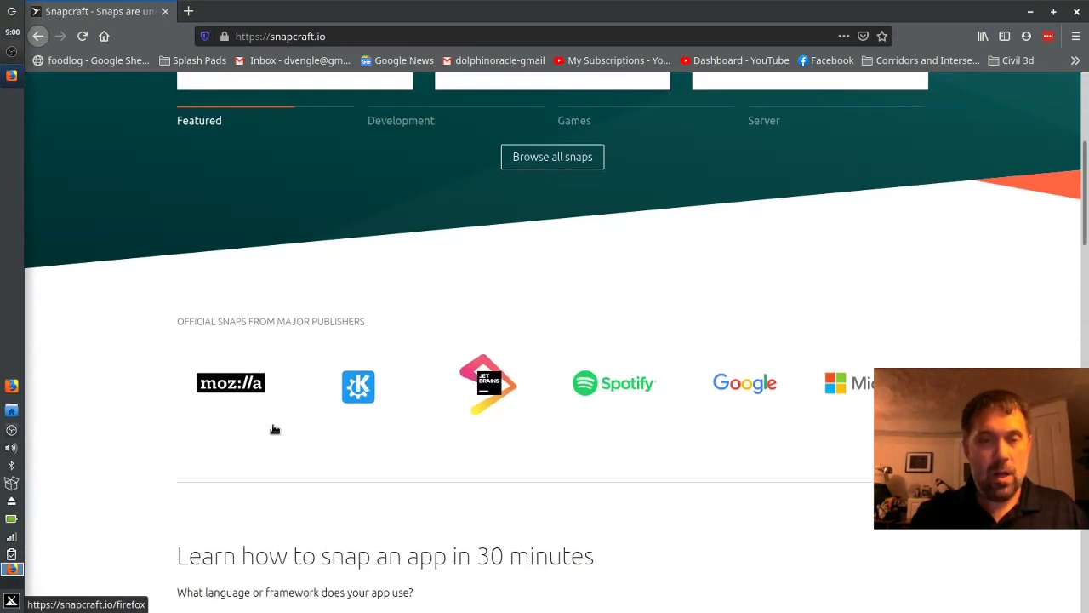
{"action": "scroll", "coordinate": [274, 429], "scroll_direction": "down", "scroll_amount": 6}
{"action": "scroll", "coordinate": [274, 430], "scroll_direction": "up", "scroll_amount": 4}
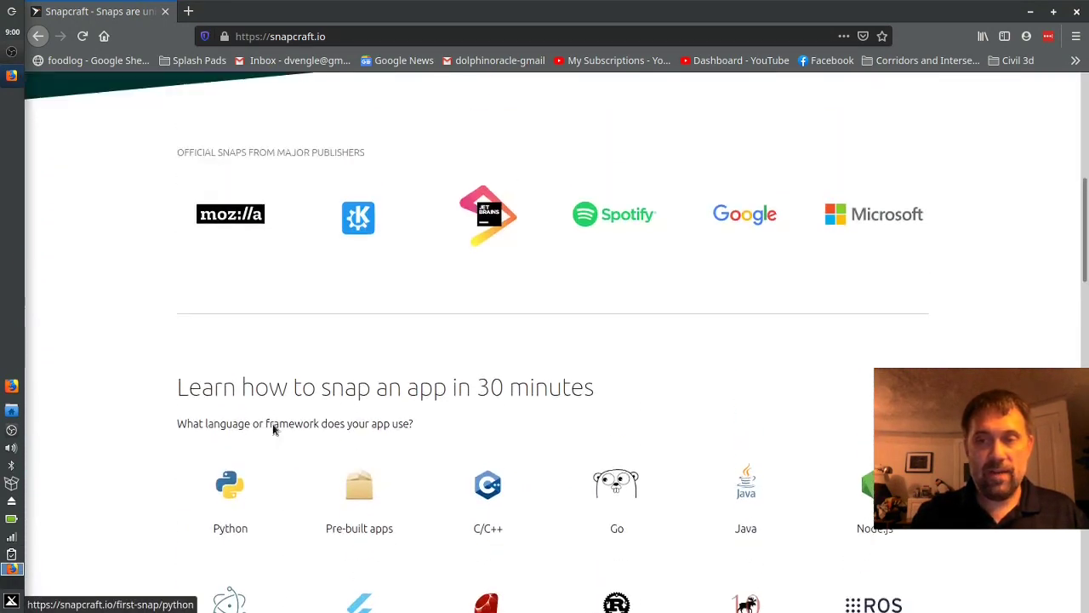
{"action": "scroll", "coordinate": [274, 430], "scroll_direction": "up", "scroll_amount": 2}
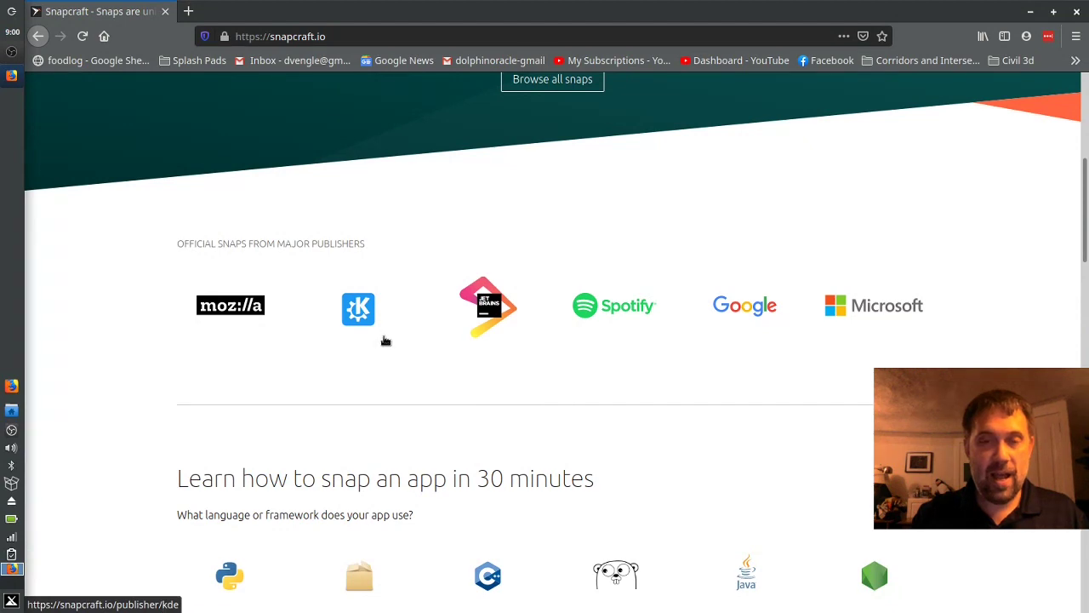
{"action": "scroll", "coordinate": [382, 357], "scroll_direction": "down", "scroll_amount": 4}
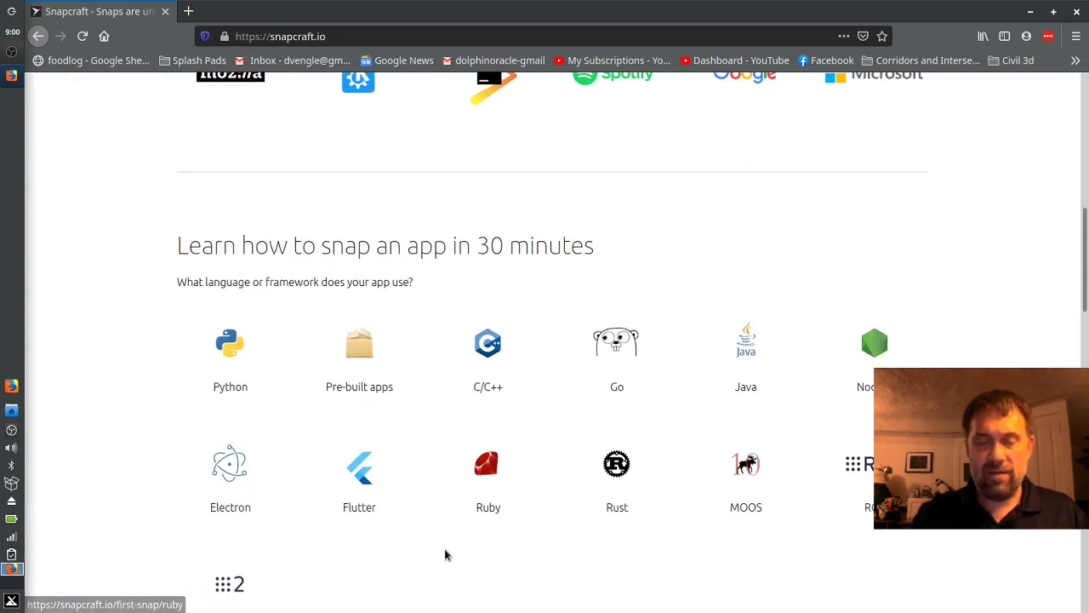
{"action": "scroll", "coordinate": [444, 554], "scroll_direction": "down", "scroll_amount": 5}
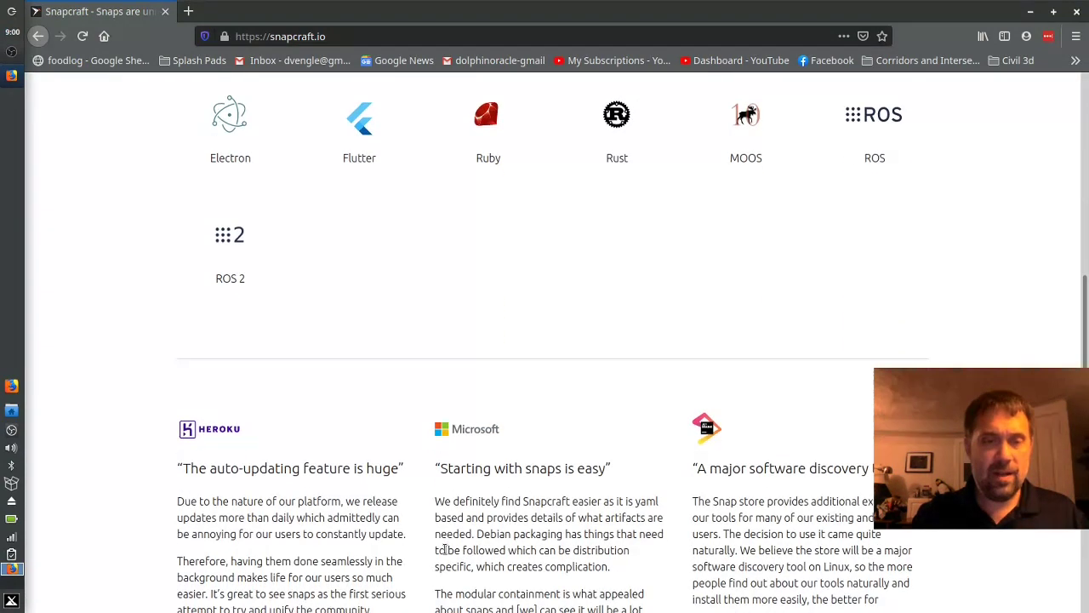
{"action": "scroll", "coordinate": [444, 550], "scroll_direction": "up", "scroll_amount": 20}
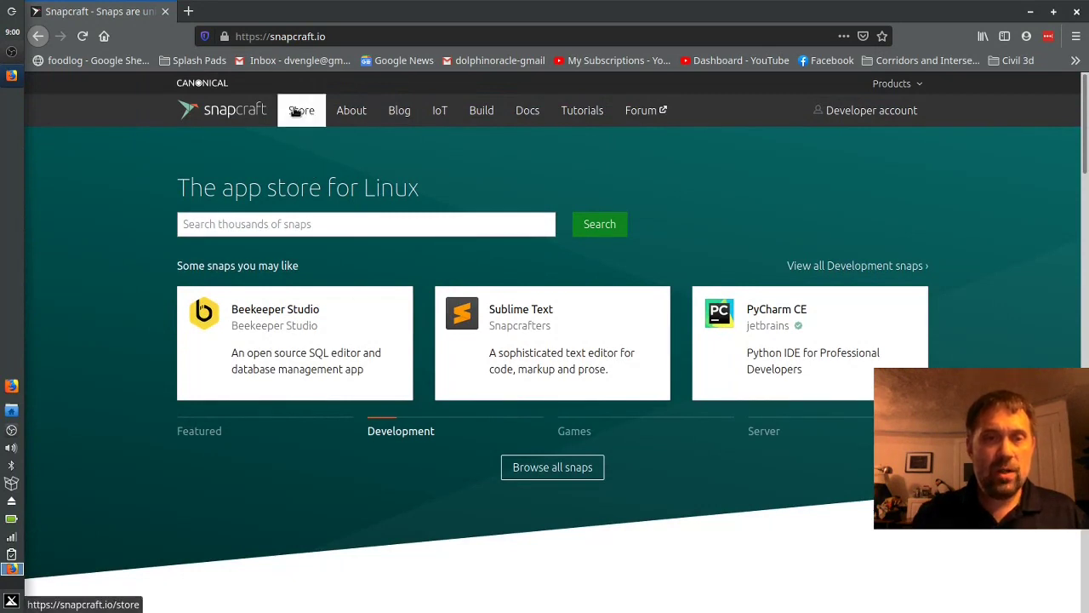
Search Snapcraft for "snap store" and open Canonical's Snap Store page
{"action": "left_click", "coordinate": [273, 224]}
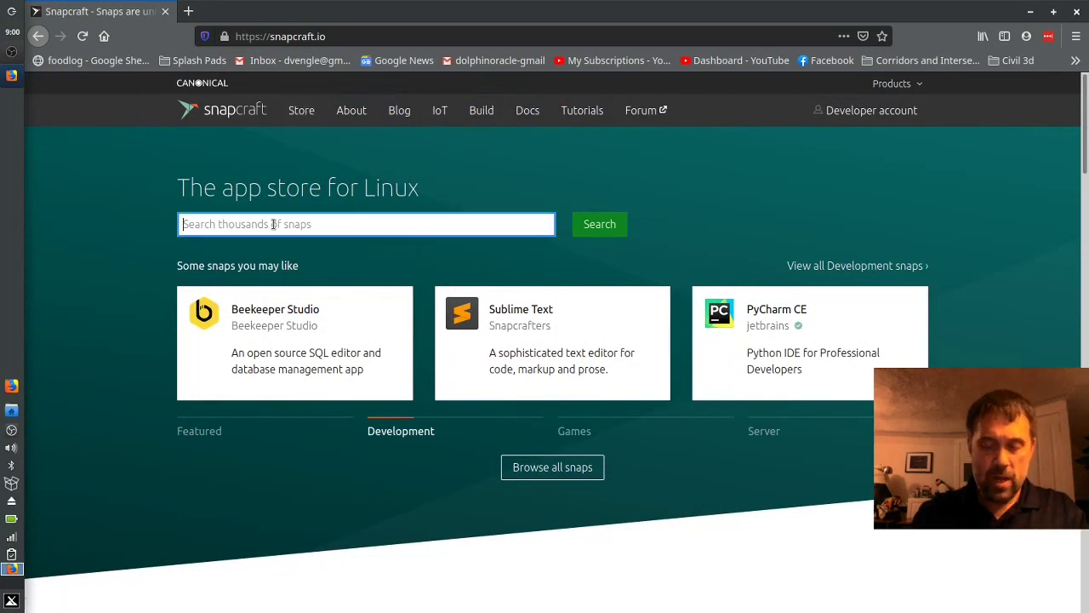
{"action": "type", "text": "snap"}
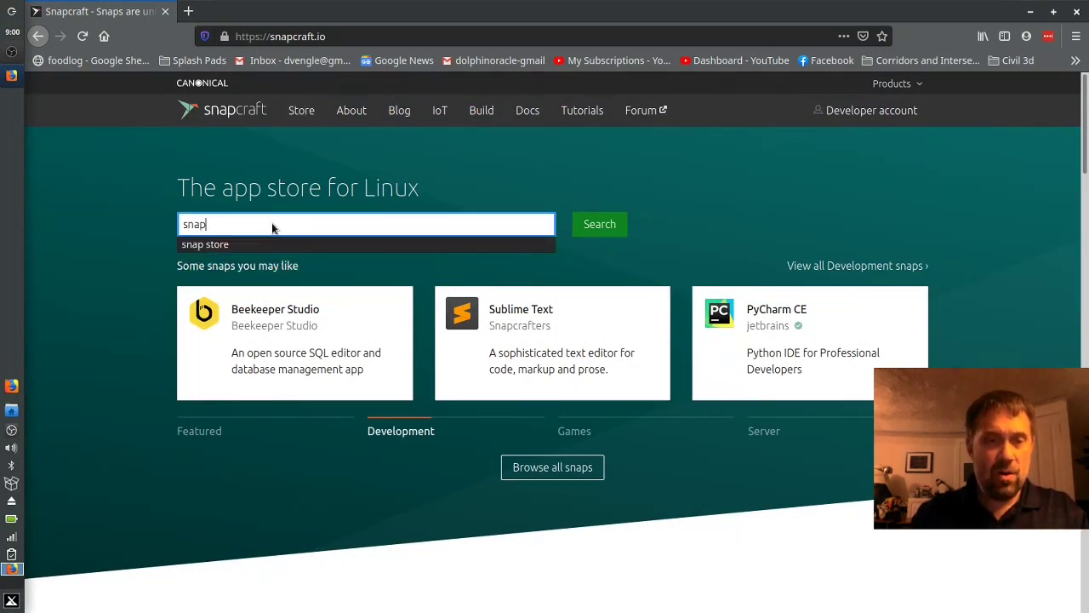
{"action": "key", "text": "Down"}
{"action": "key", "text": "Return"}
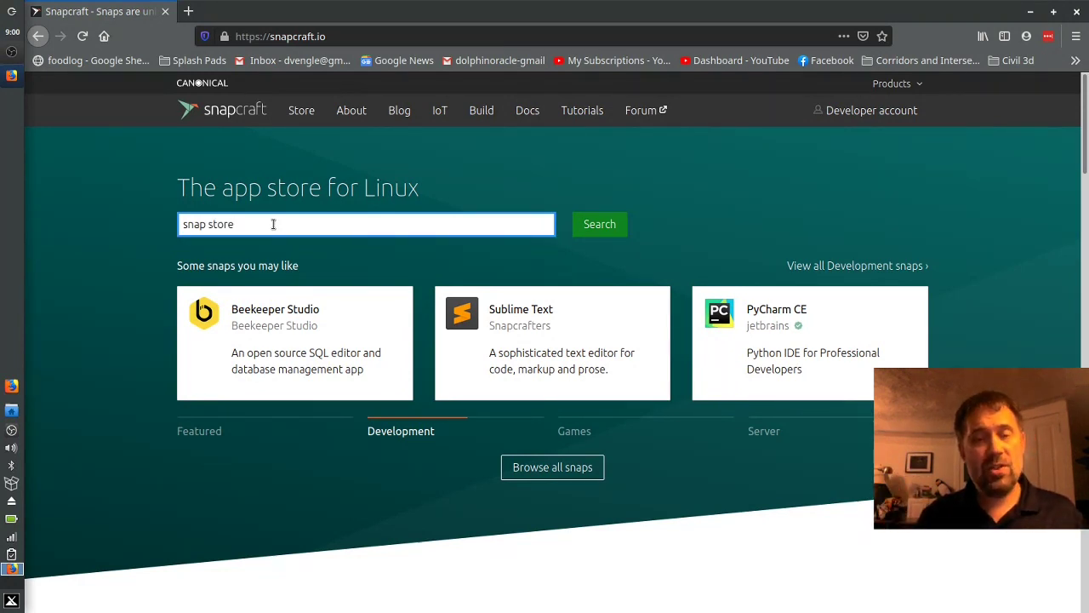
{"action": "left_click", "coordinate": [600, 226]}
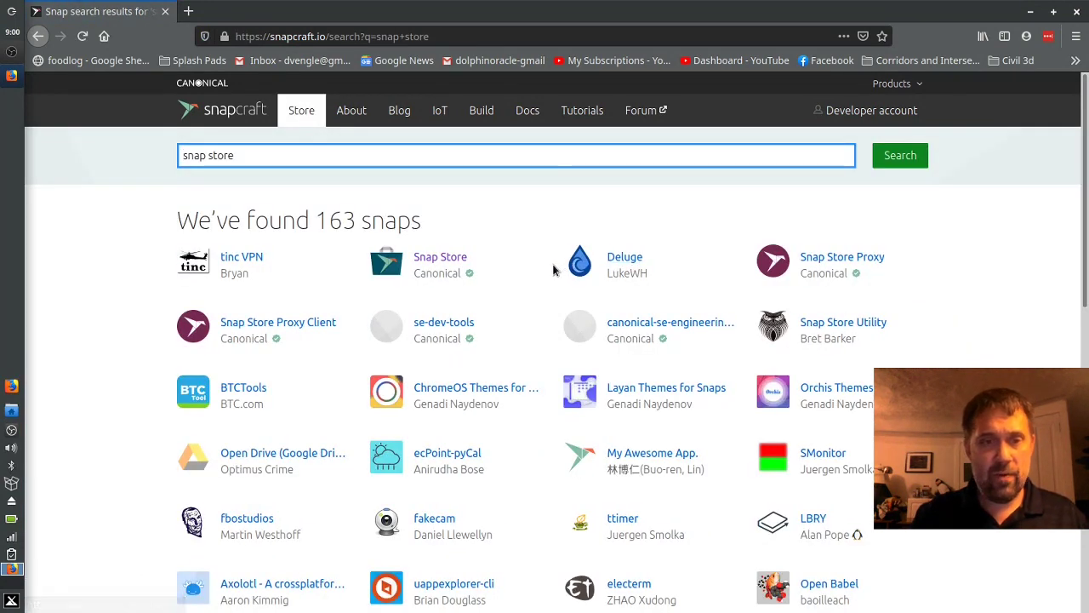
{"action": "left_click", "coordinate": [432, 258]}
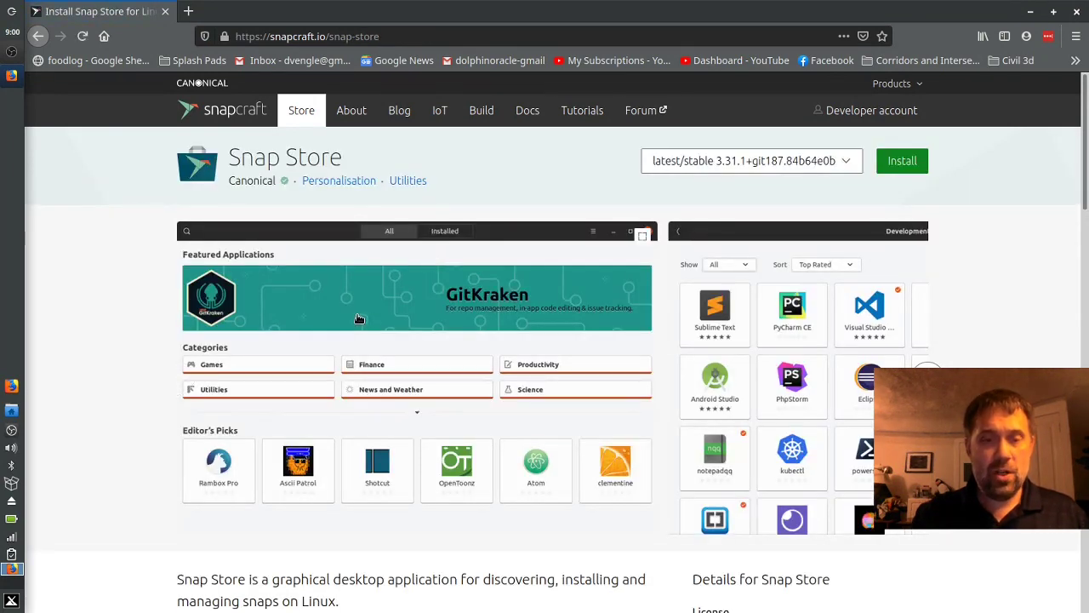
Show the Snap Store install instructions and copy the command "sudo snap install snap-store"
{"action": "scroll", "coordinate": [357, 315], "scroll_direction": "down", "scroll_amount": 3}
{"action": "scroll", "coordinate": [362, 315], "scroll_direction": "up", "scroll_amount": 3}
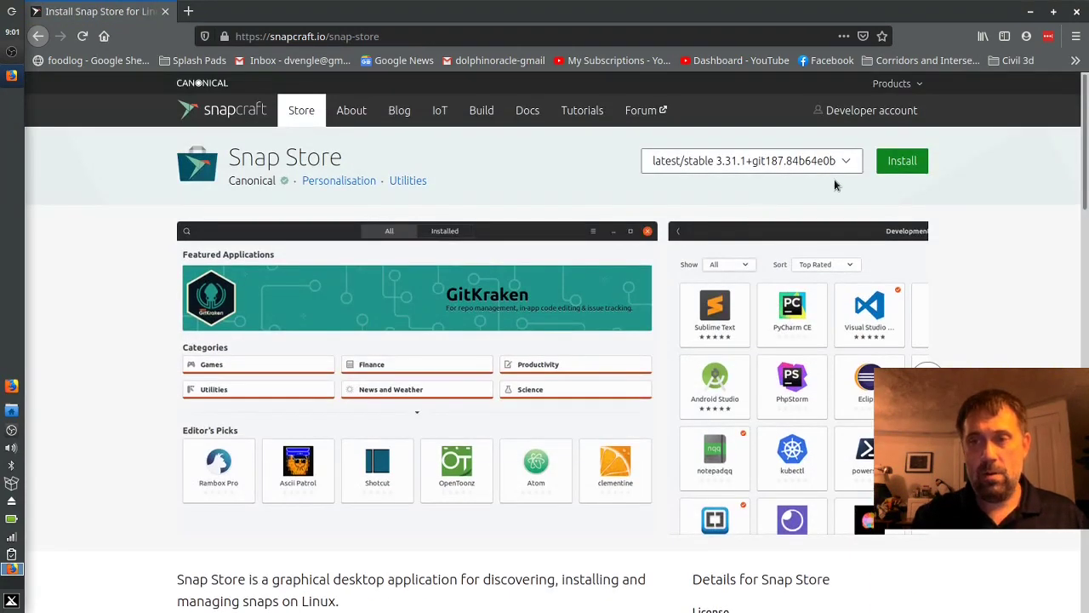
{"action": "left_click", "coordinate": [902, 161]}
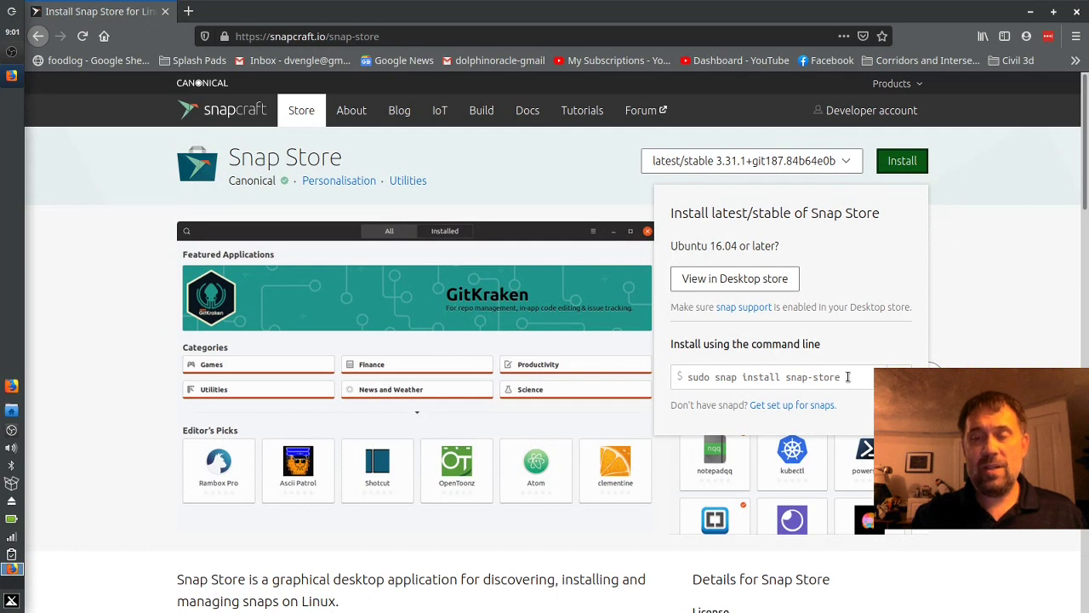
{"action": "left_click_drag", "start_coordinate": [848, 376], "coordinate": [700, 369]}
{"action": "key", "text": "ctrl+c"}
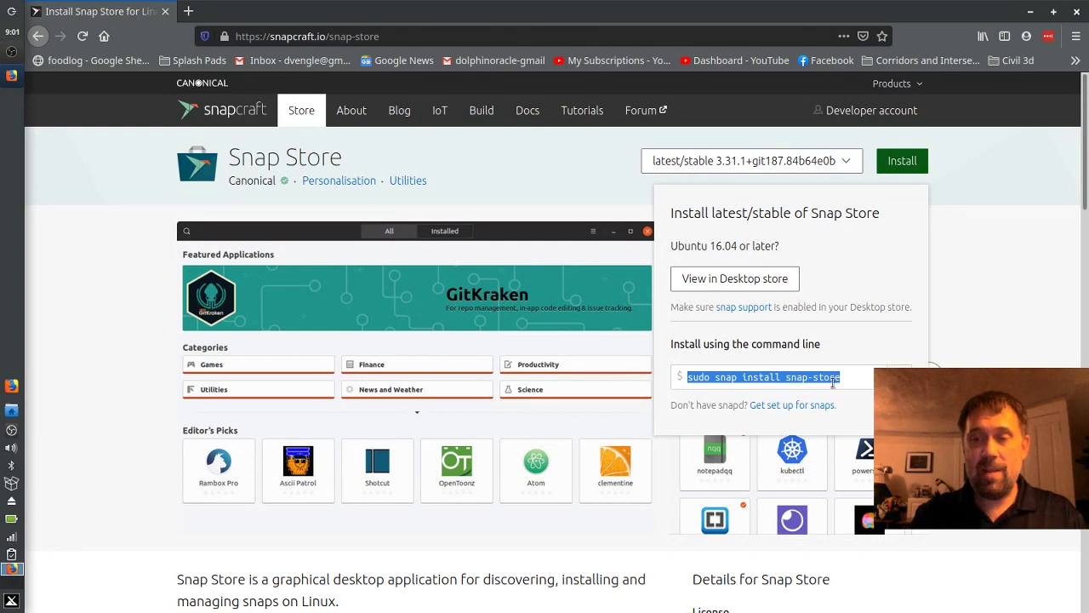
Run the copied command "sudo snap install snap-store" in a terminal, authenticate with the account password, and exit the terminal
{"action": "left_click", "coordinate": [11, 602]}
{"action": "left_click", "coordinate": [38, 533]}
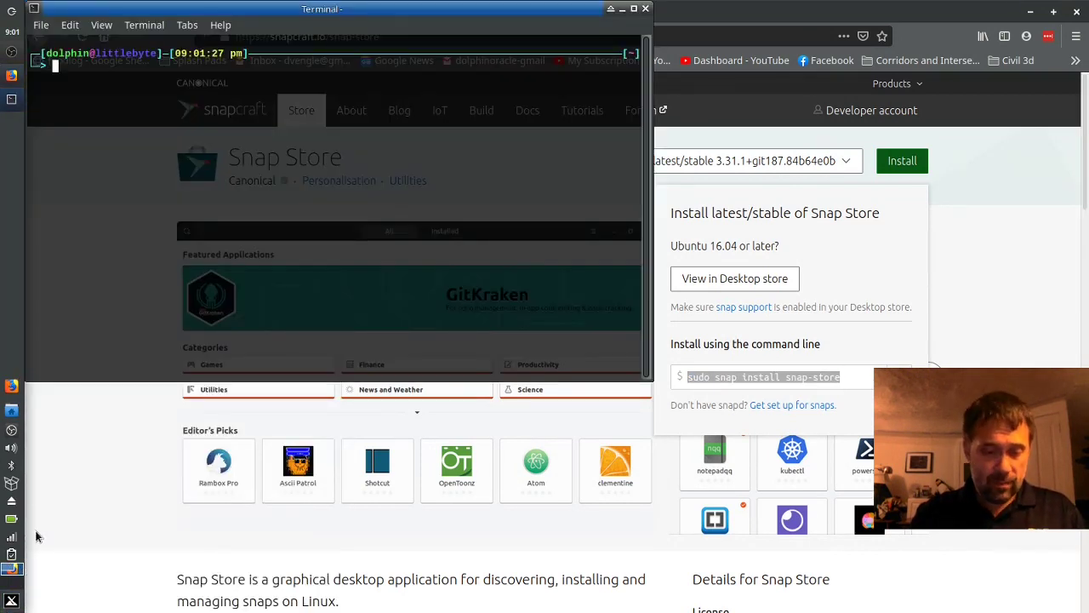
{"action": "left_click", "coordinate": [70, 28]}
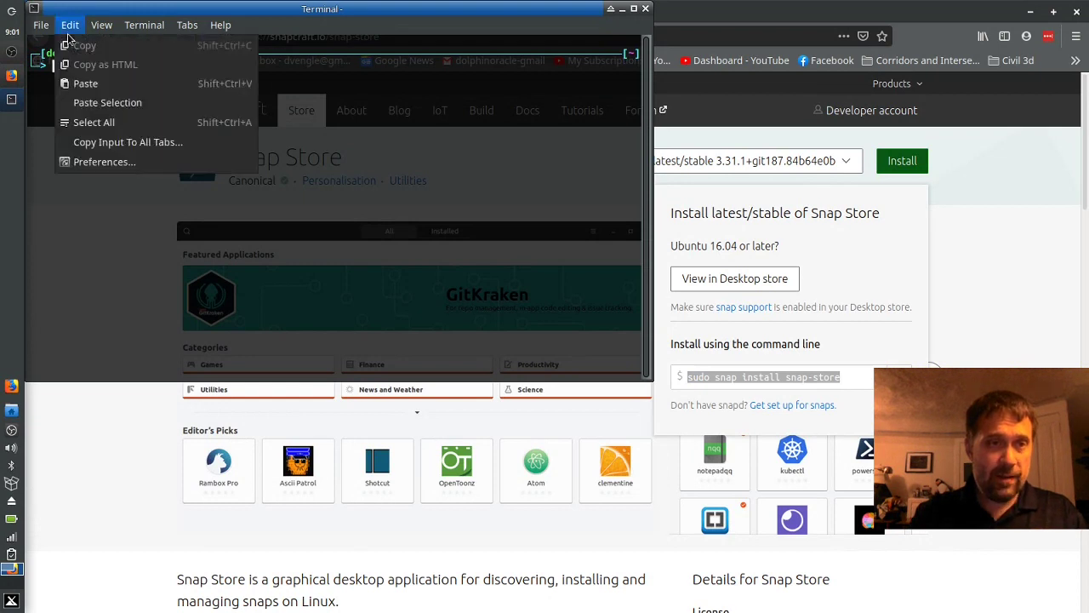
{"action": "left_click", "coordinate": [96, 81]}
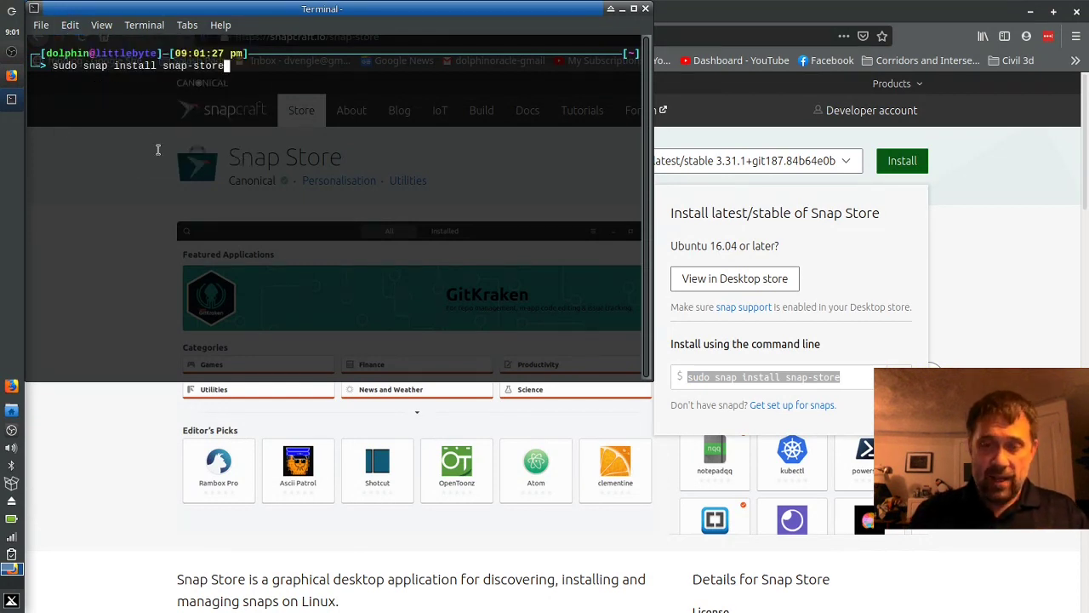
{"action": "key", "text": "Return"}
{"action": "key", "text": "Return"}
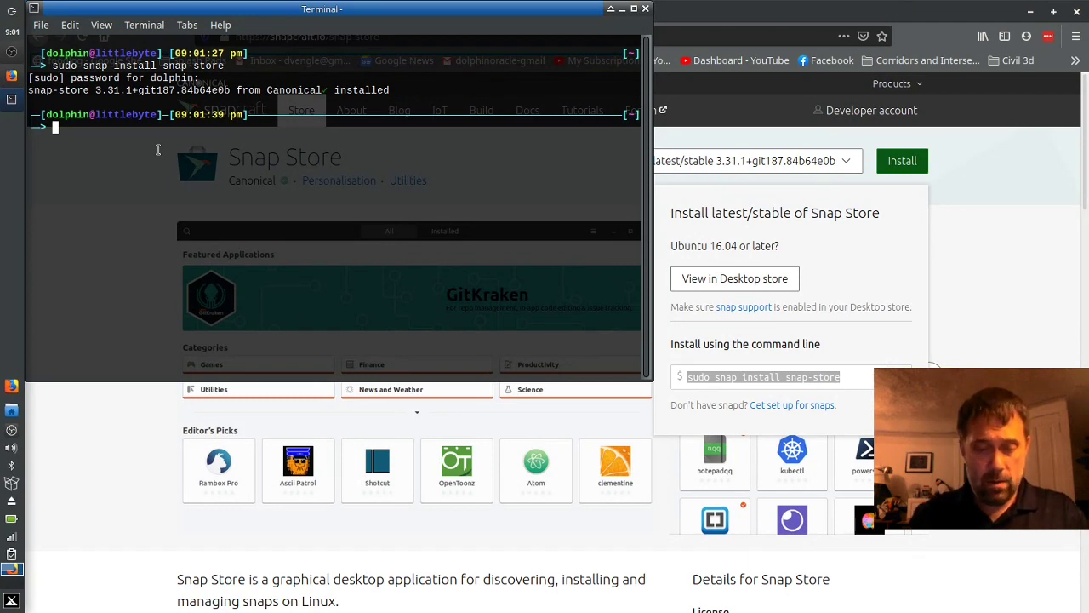
{"action": "type", "text": "exit"}
{"action": "key", "text": "Return"}
Search the installed applications for "snap" and close the search
{"action": "key", "text": "super"}
{"action": "type", "text": "s"}
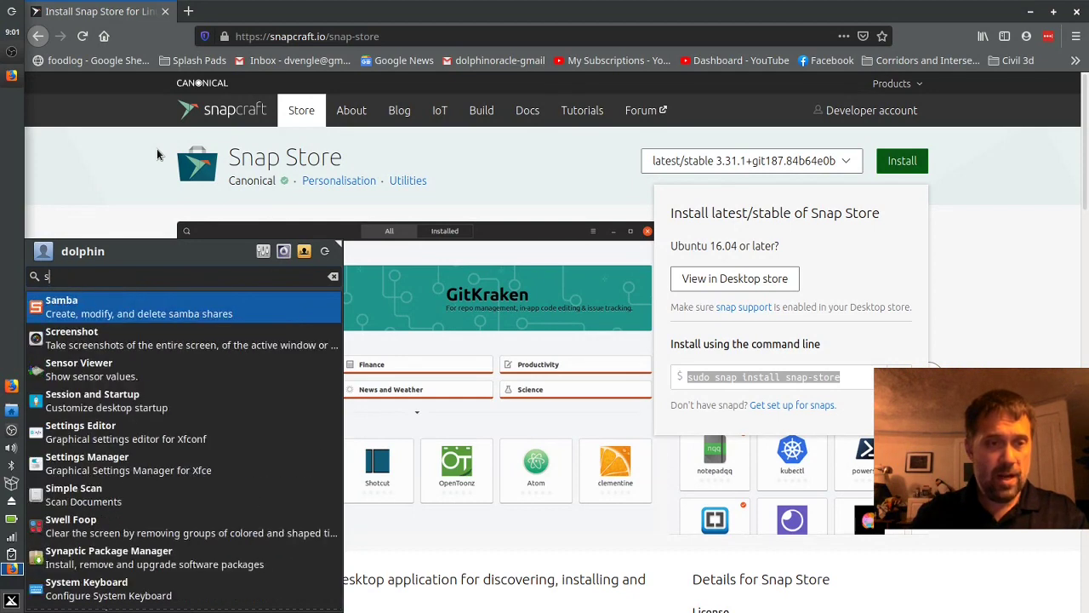
{"action": "type", "text": "nap"}
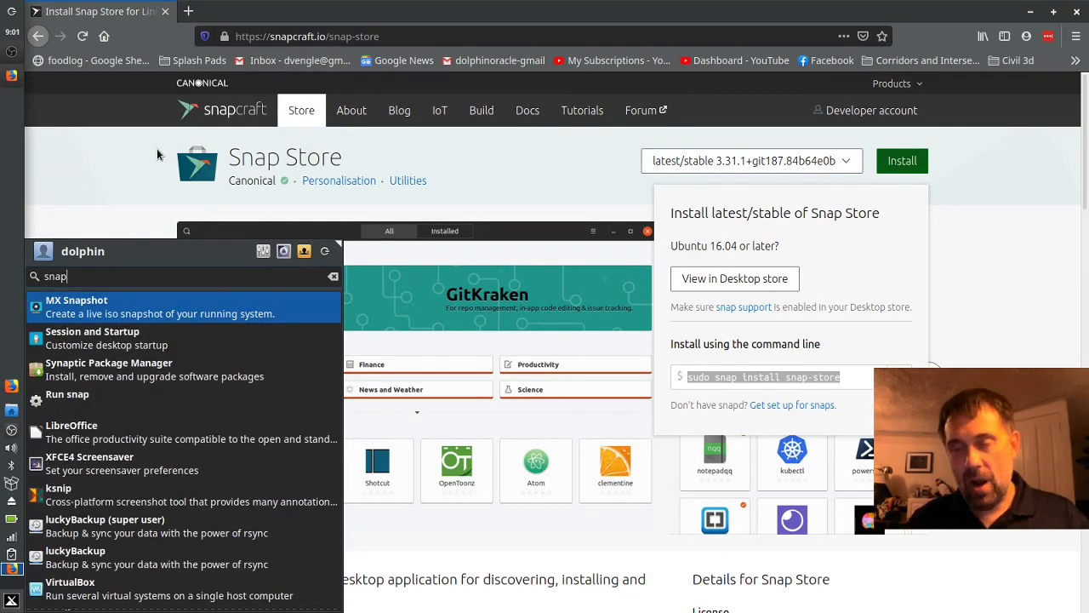
{"action": "key", "text": "Escape"}
{"action": "key", "text": "Escape"}
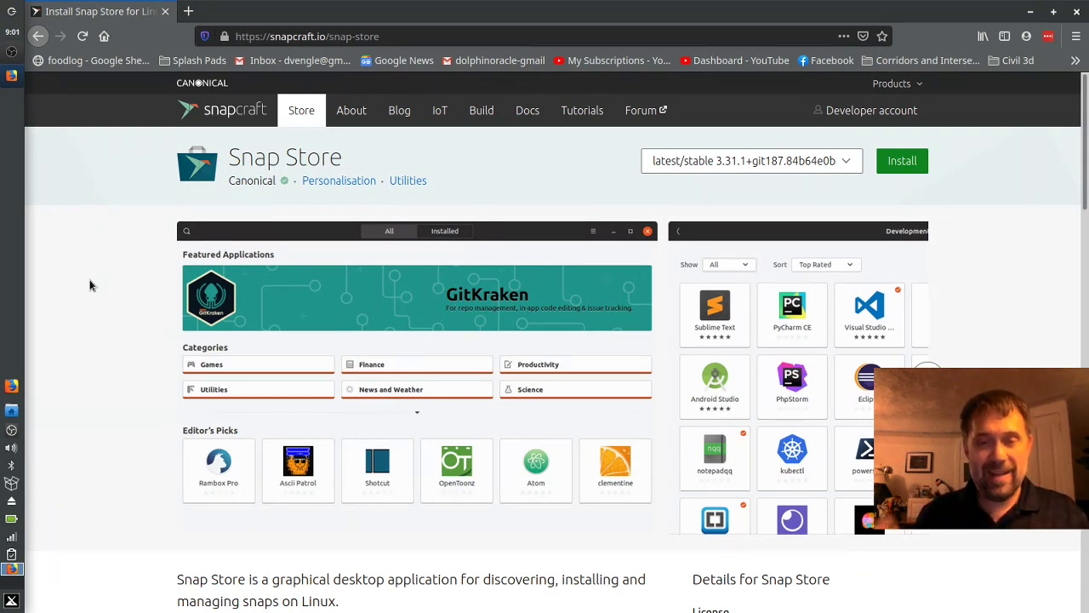
Restart the Xfce panel by running "xfce4-panel --restart" from the application search
{"action": "key", "text": "super"}
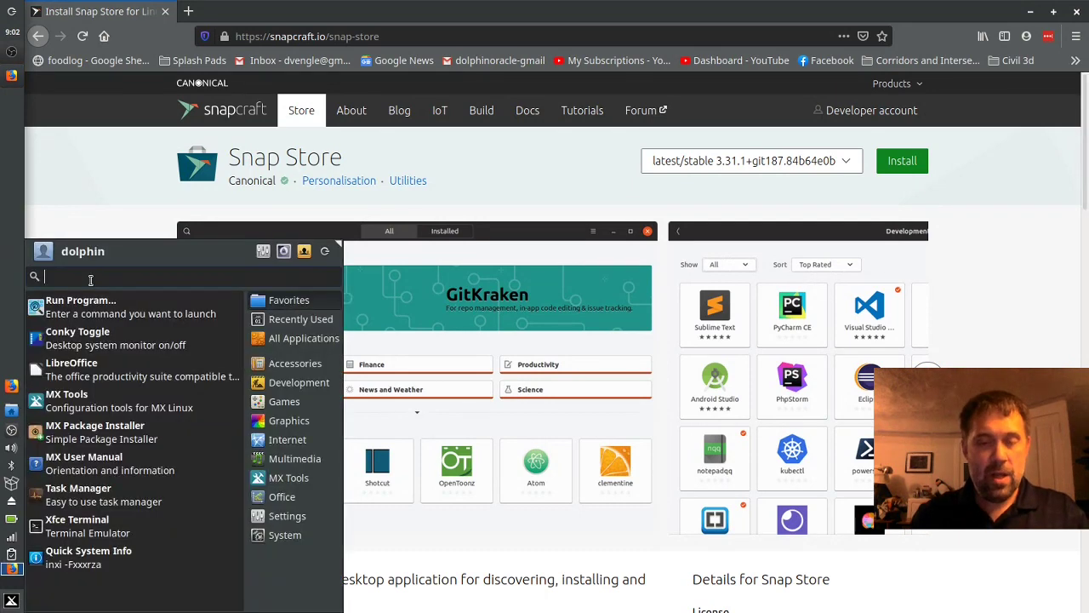
{"action": "type", "text": "xfce4-pan"}
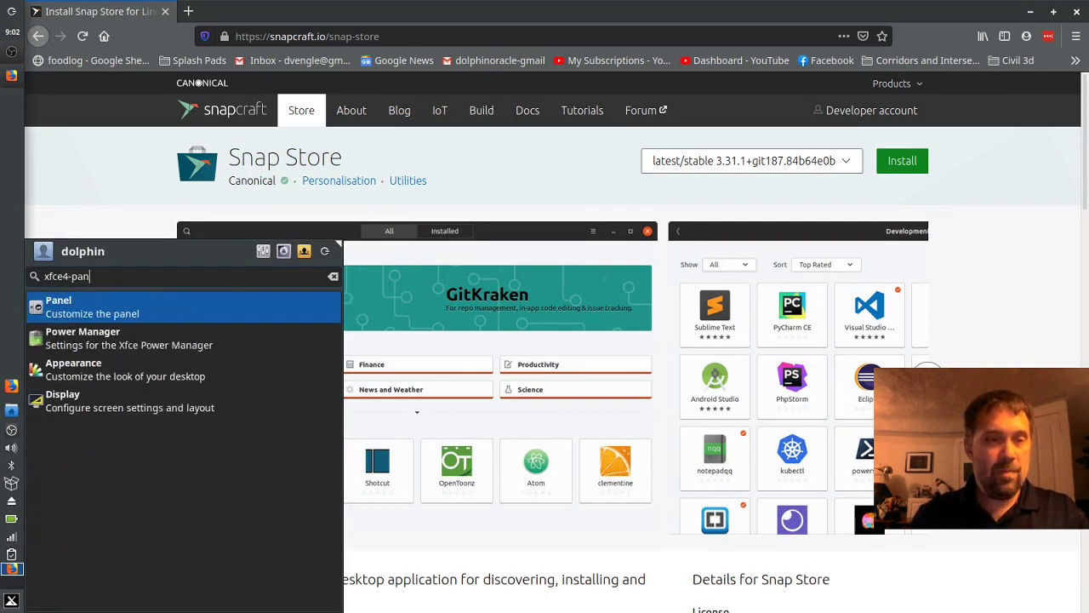
{"action": "type", "text": "el --restart"}
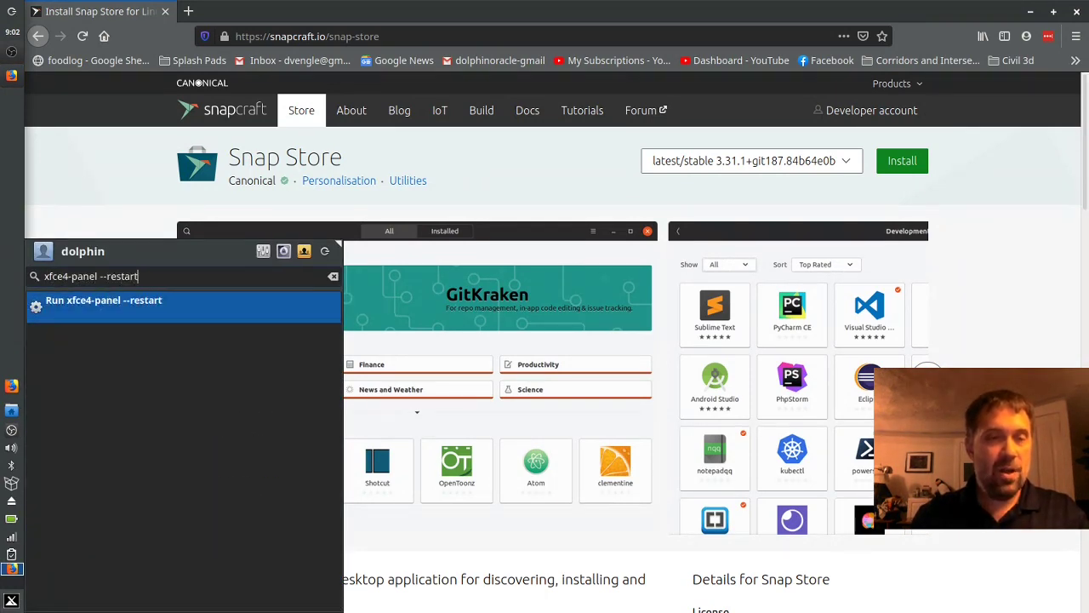
{"action": "key", "text": "Return"}
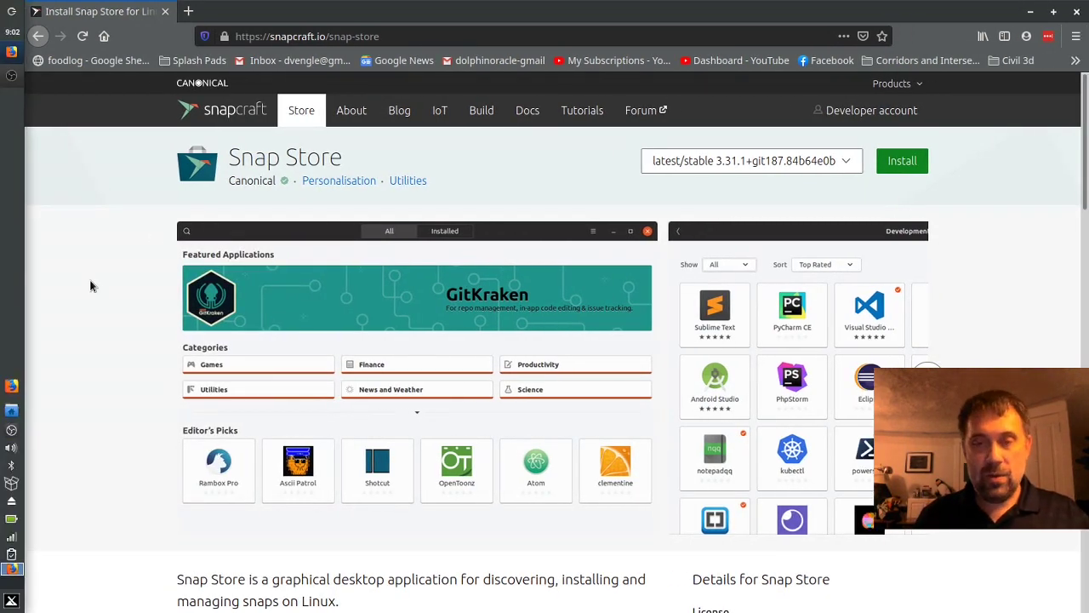
Find the installed Snap Store by searching for "stor", launch it, and close the Firefox window
{"action": "key", "text": "super"}
{"action": "type", "text": "stor"}
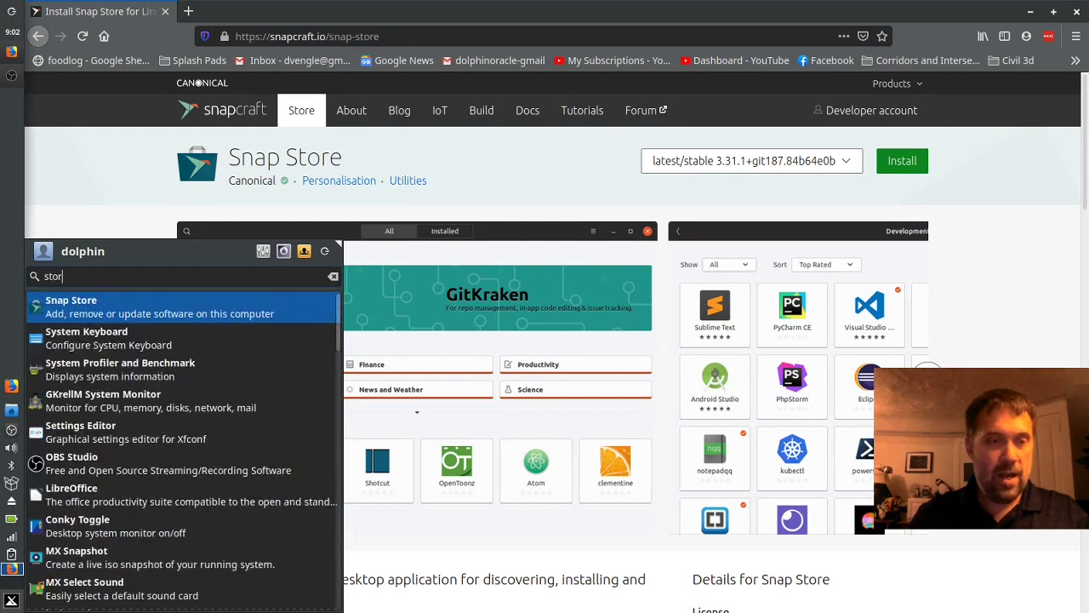
{"action": "key", "text": "Return"}
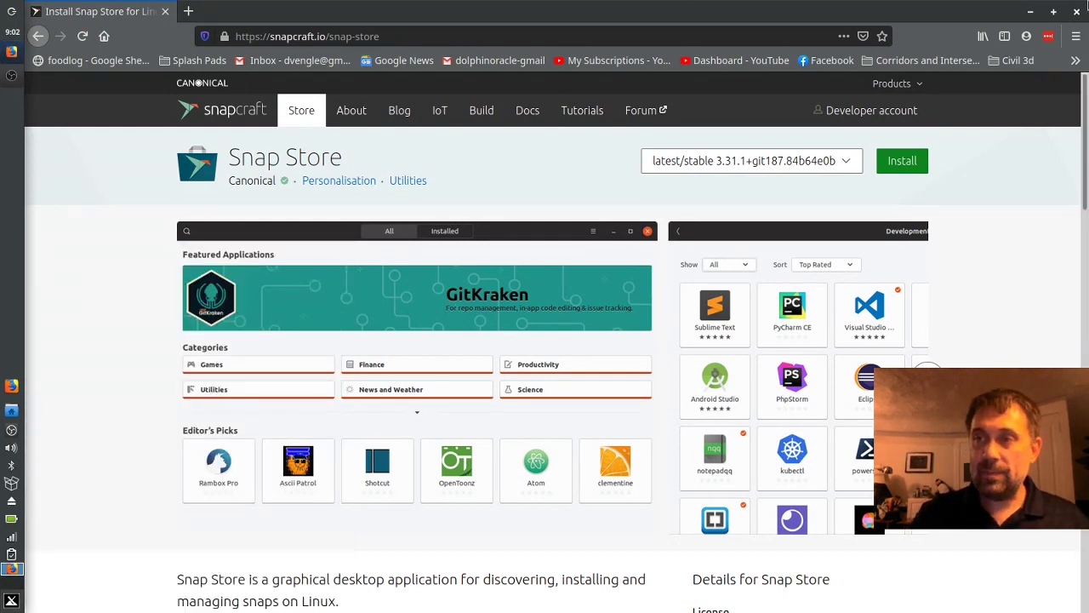
{"action": "left_click", "coordinate": [1077, 12]}
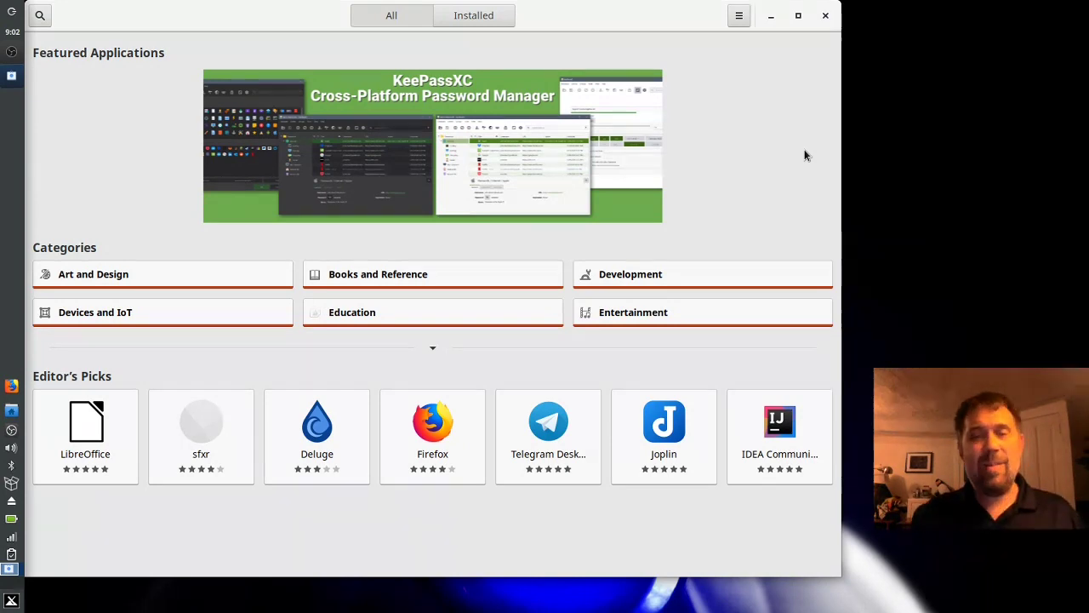
View the featured KeePassXC page and the list of installed snaps, and return to the Snap Store overview
{"action": "left_click", "coordinate": [804, 151]}
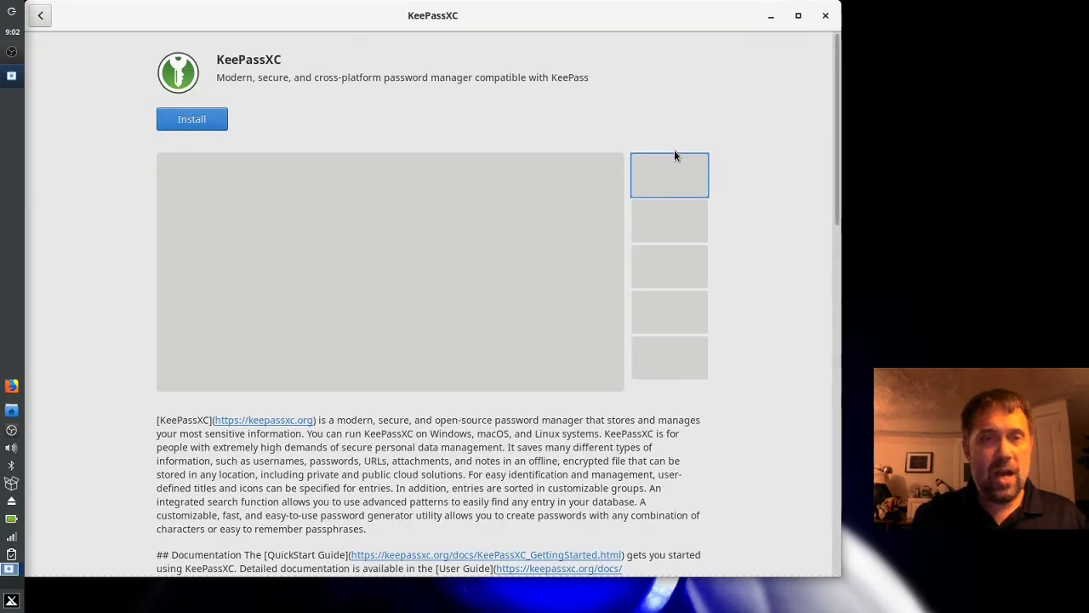
{"action": "left_click", "coordinate": [37, 12]}
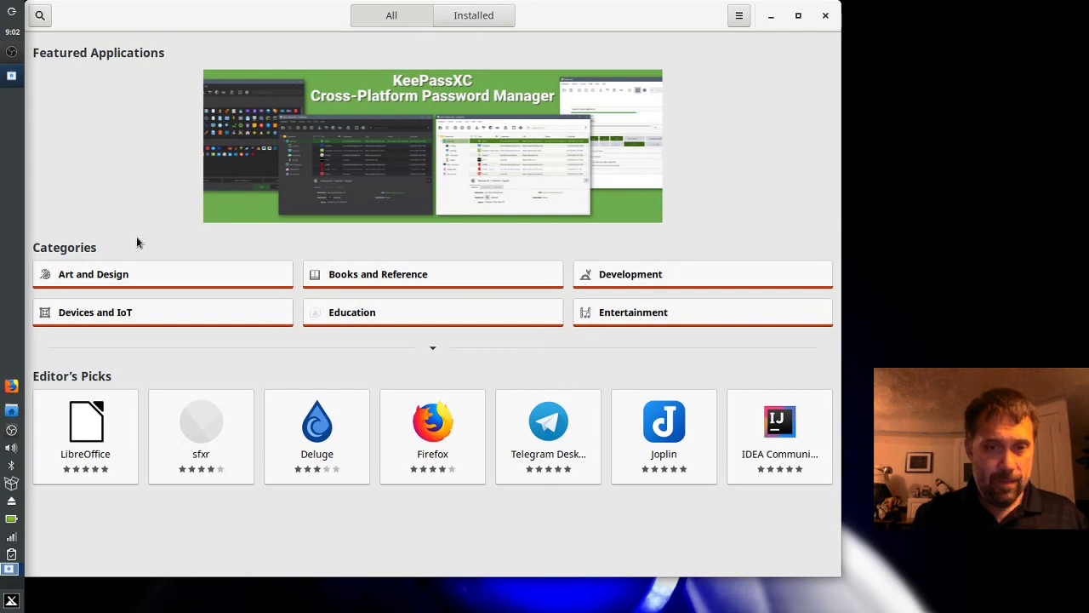
{"action": "left_click", "coordinate": [446, 21]}
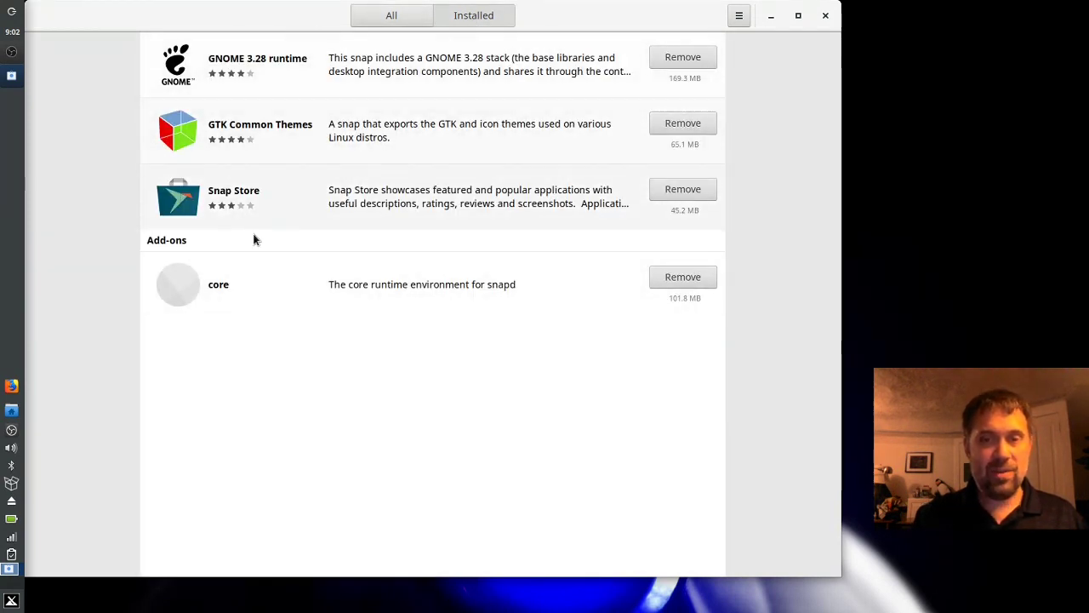
{"action": "left_click", "coordinate": [415, 19]}
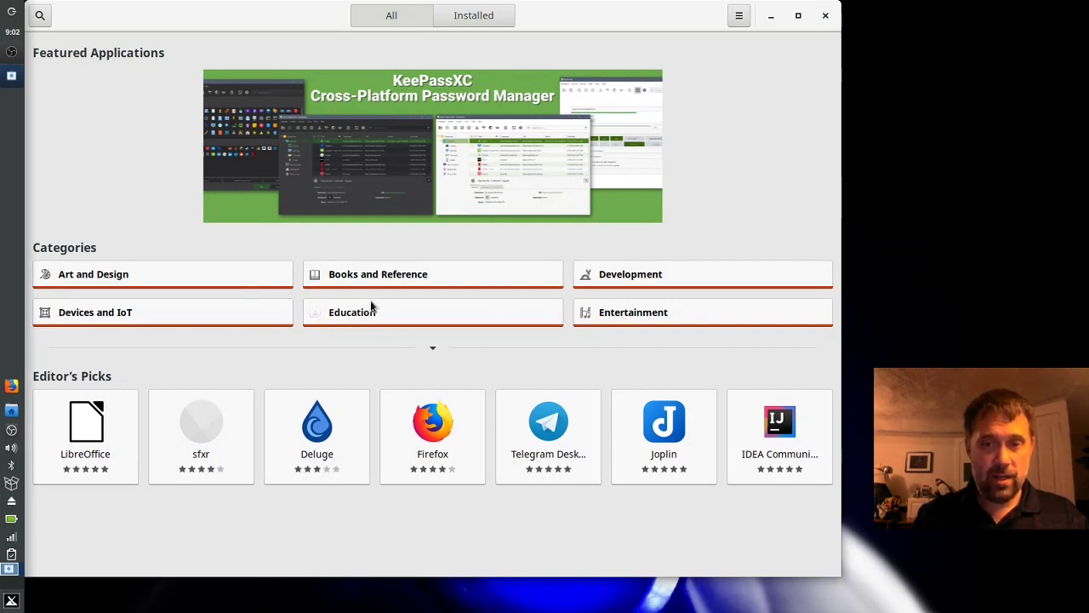
Browse the Entertainment category and check which options the Snap Store's application menu offers
{"action": "left_click", "coordinate": [650, 314]}
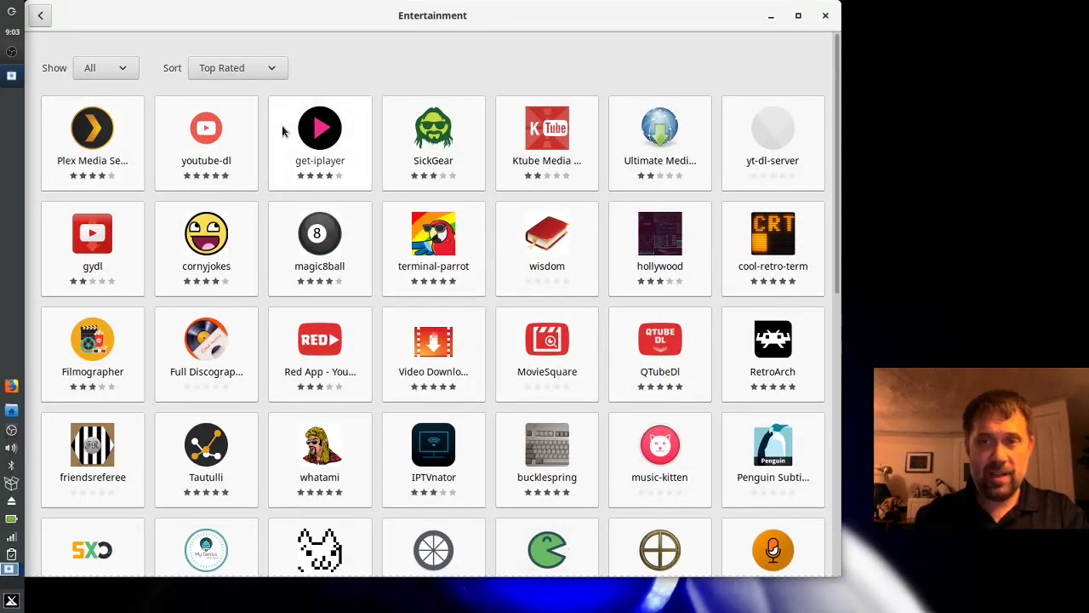
{"action": "left_click", "coordinate": [37, 13]}
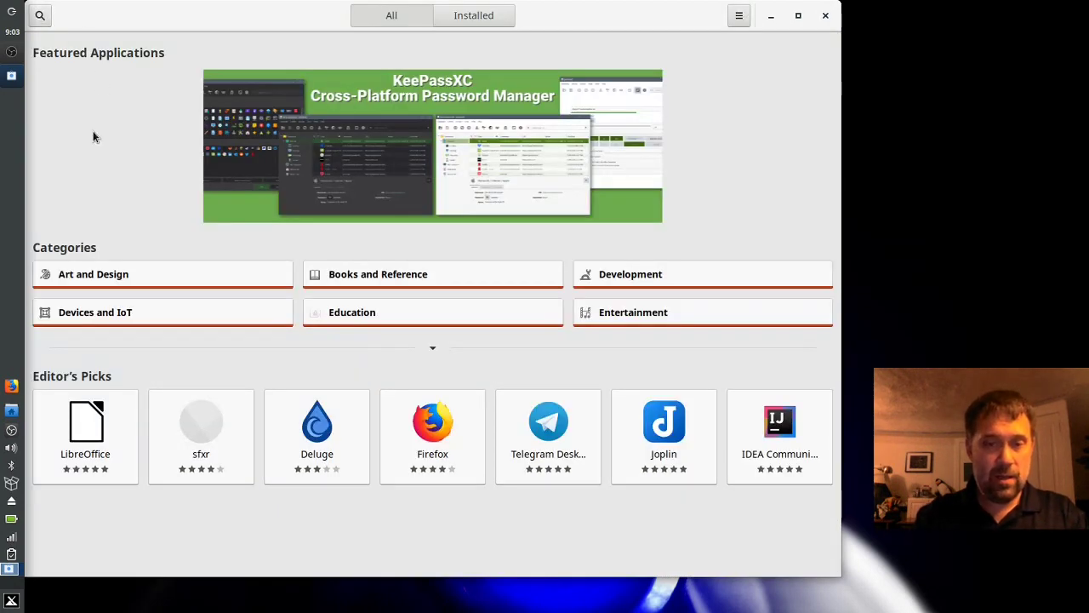
{"action": "left_click", "coordinate": [737, 19]}
{"action": "left_click", "coordinate": [734, 24]}
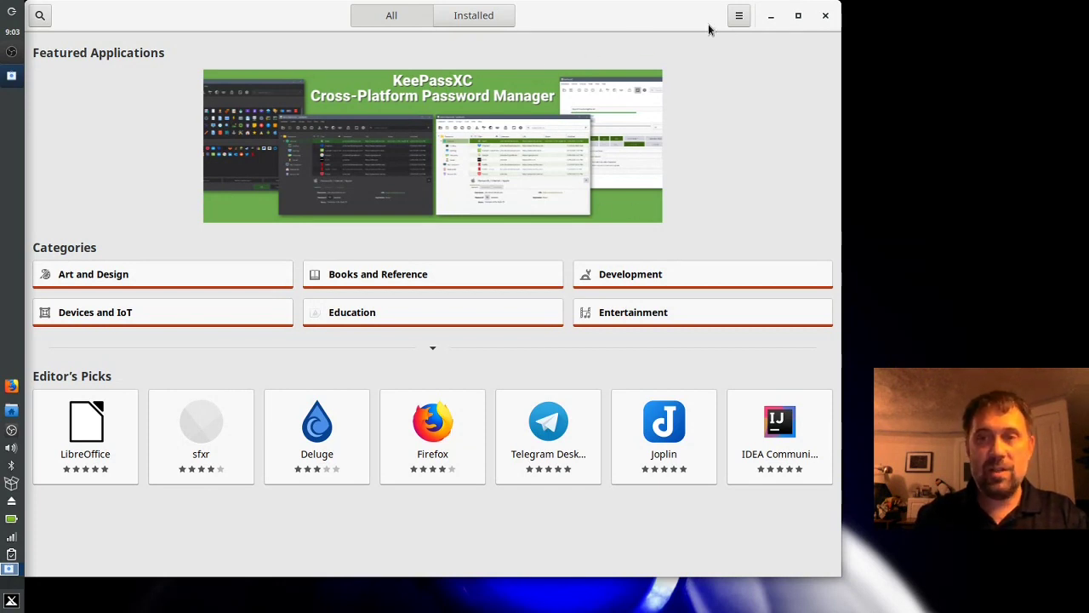
{"action": "left_click", "coordinate": [739, 16]}
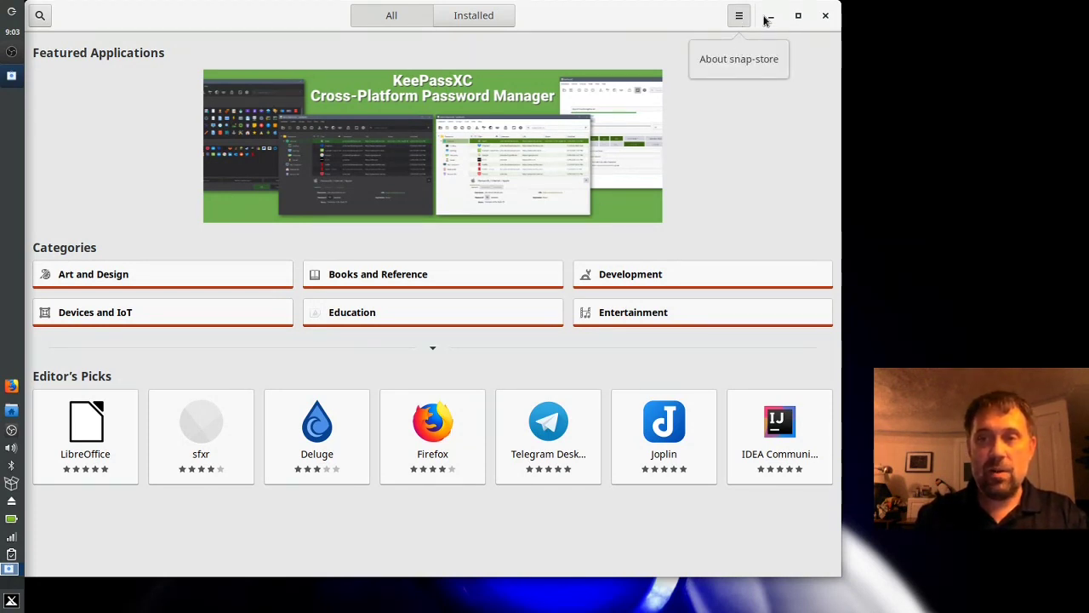
{"action": "left_click", "coordinate": [607, 54]}
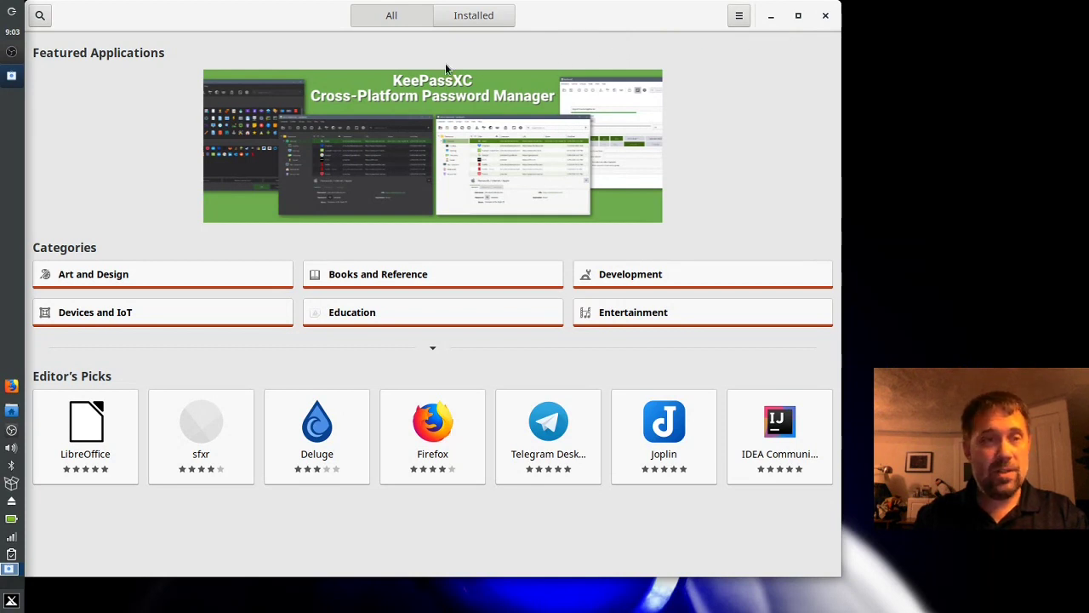
Search the Snap Store for "xon" and open the Xonotic page
{"action": "left_click", "coordinate": [39, 16]}
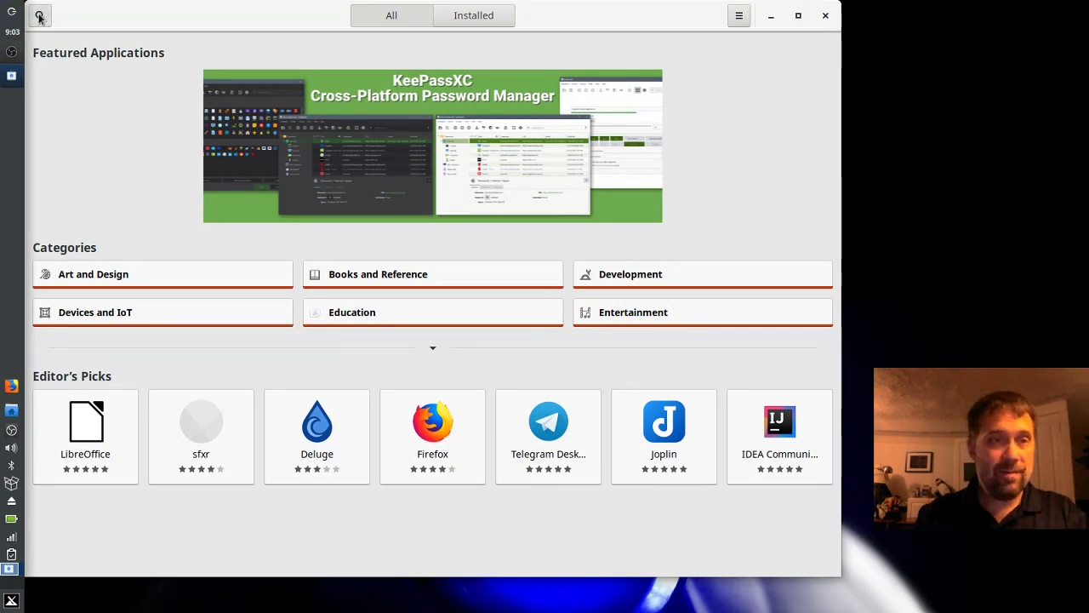
{"action": "type", "text": "xon"}
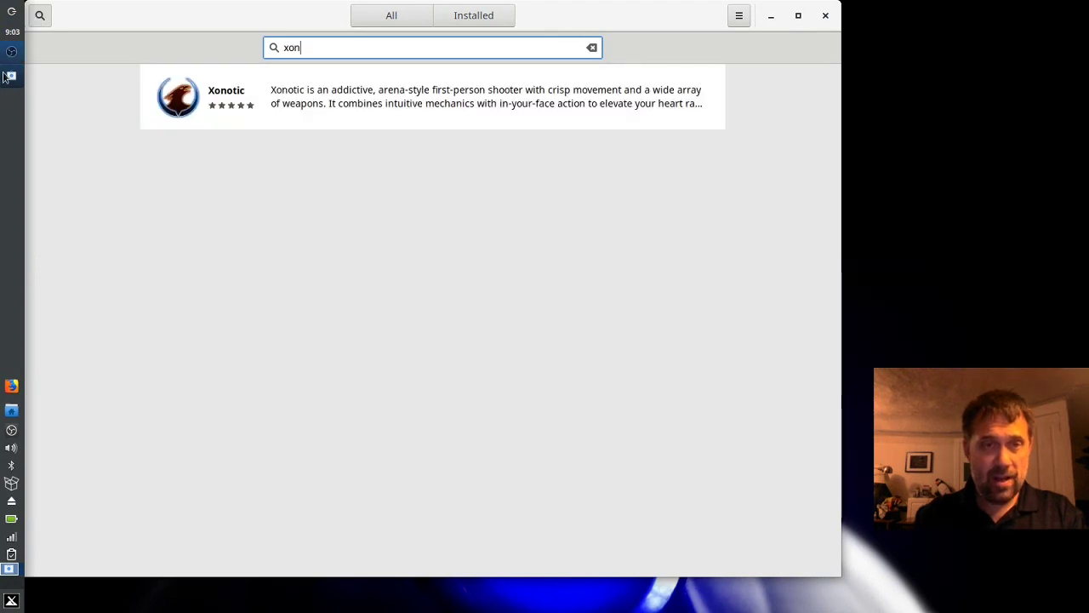
{"action": "left_click", "coordinate": [322, 113]}
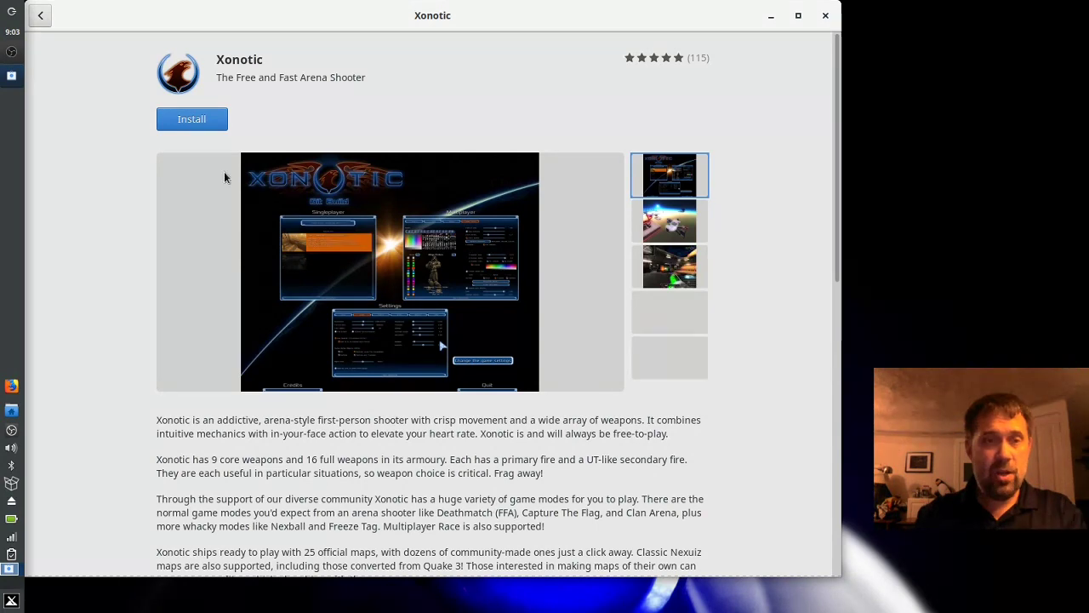
Install Xonotic, authenticate with the root password, and close the Snap Store once the installation is done
{"action": "left_click", "coordinate": [193, 124]}
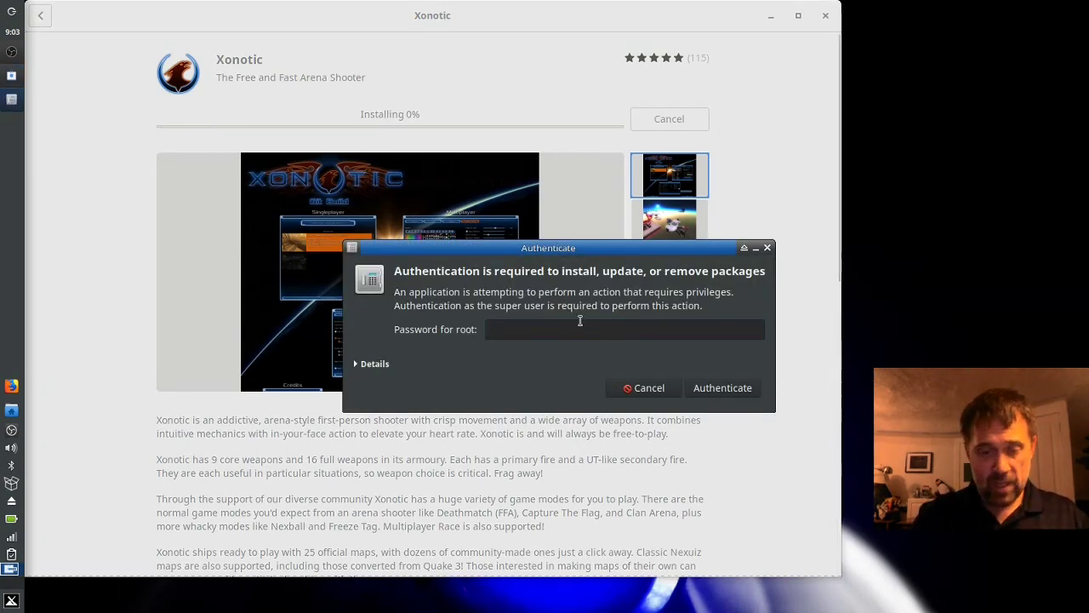
{"action": "type", "text": "••••"}
{"action": "key", "text": "Return"}
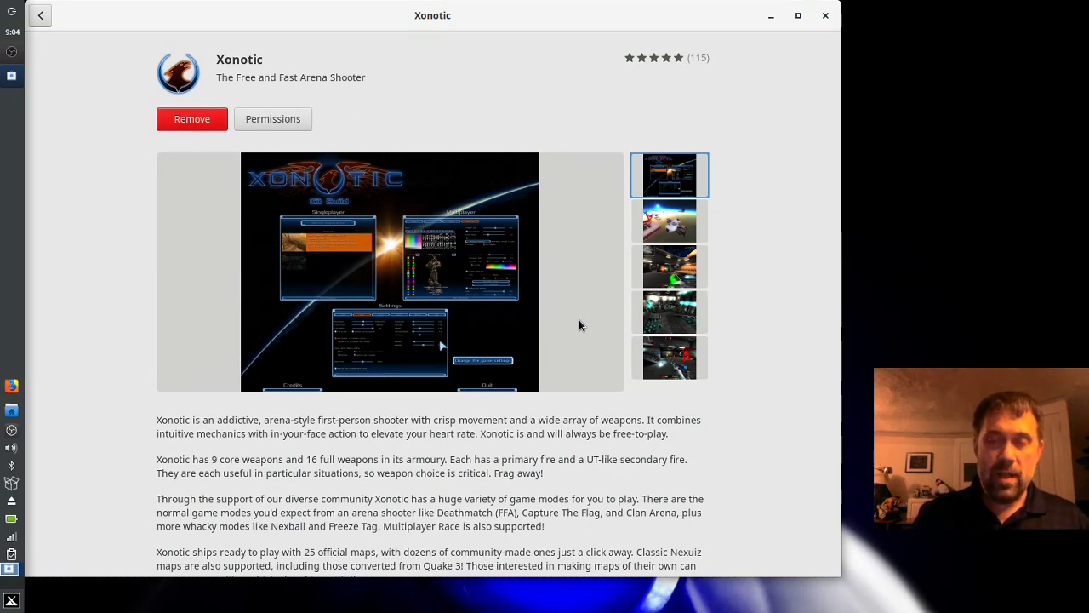
{"action": "left_click", "coordinate": [825, 16]}
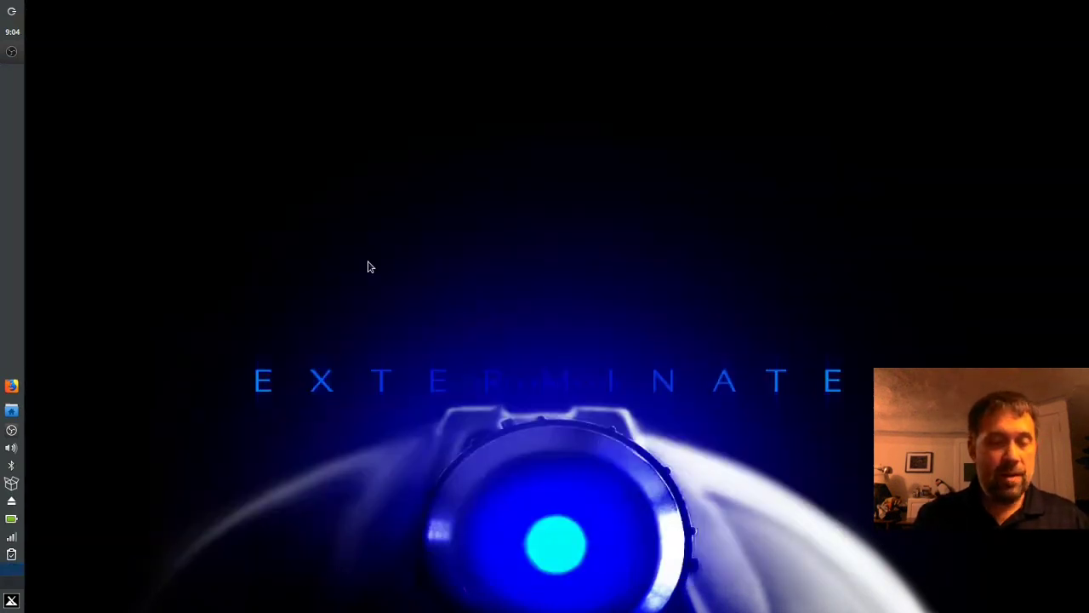
Run "xfce4-panel --restart" again to refresh the application menu after the Xonotic installation
{"action": "left_click", "coordinate": [11, 600]}
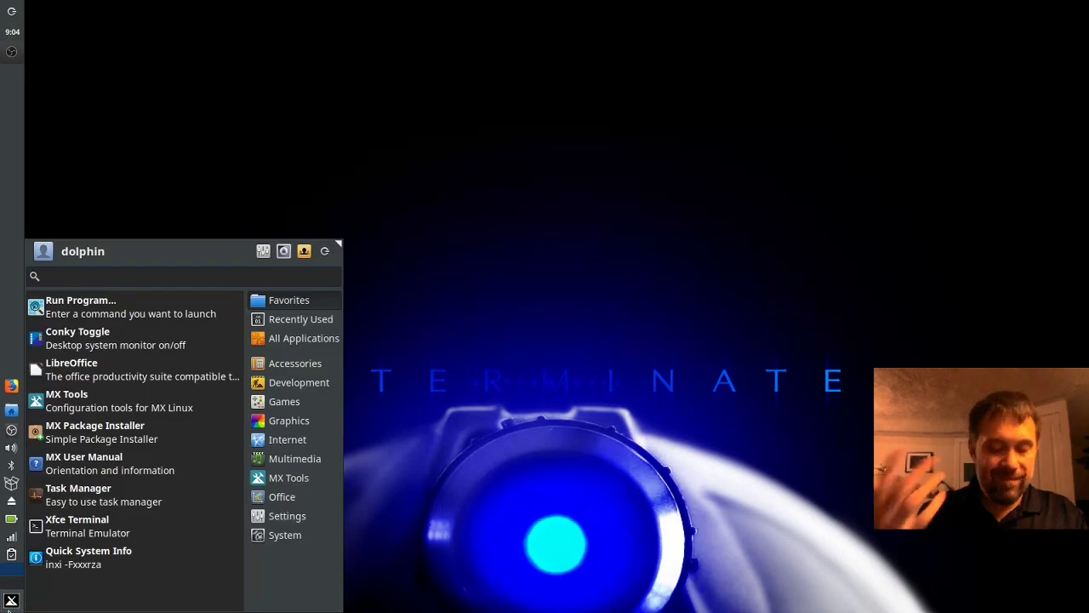
{"action": "type", "text": "xfce4-"}
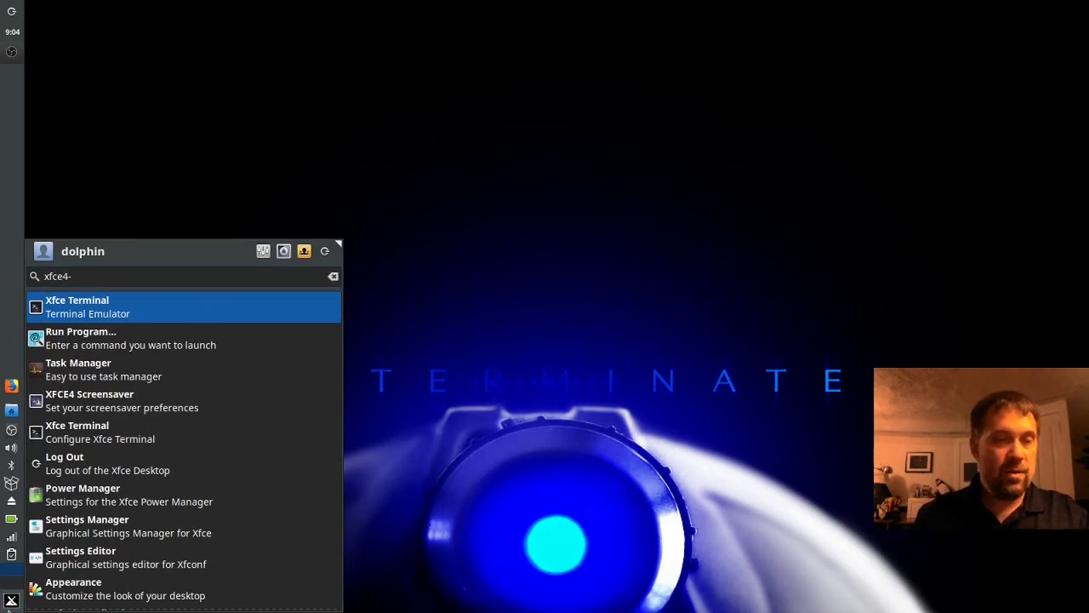
{"action": "type", "text": "ter"}
{"action": "key", "text": "BackSpace"}
{"action": "key", "text": "BackSpace"}
{"action": "key", "text": "BackSpace"}
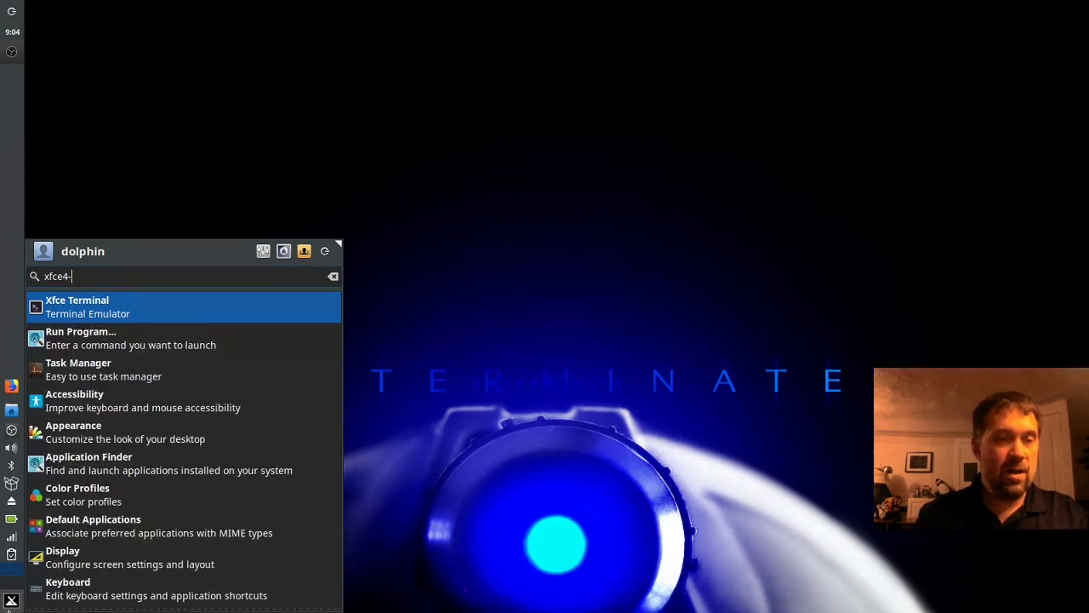
{"action": "type", "text": "panel --restart"}
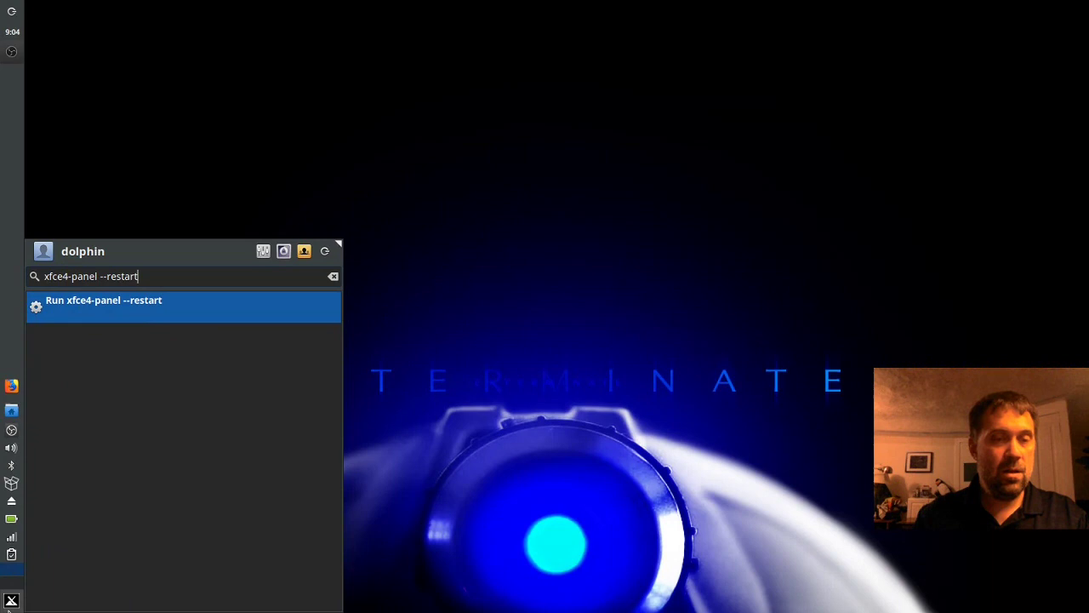
{"action": "key", "text": "Return"}
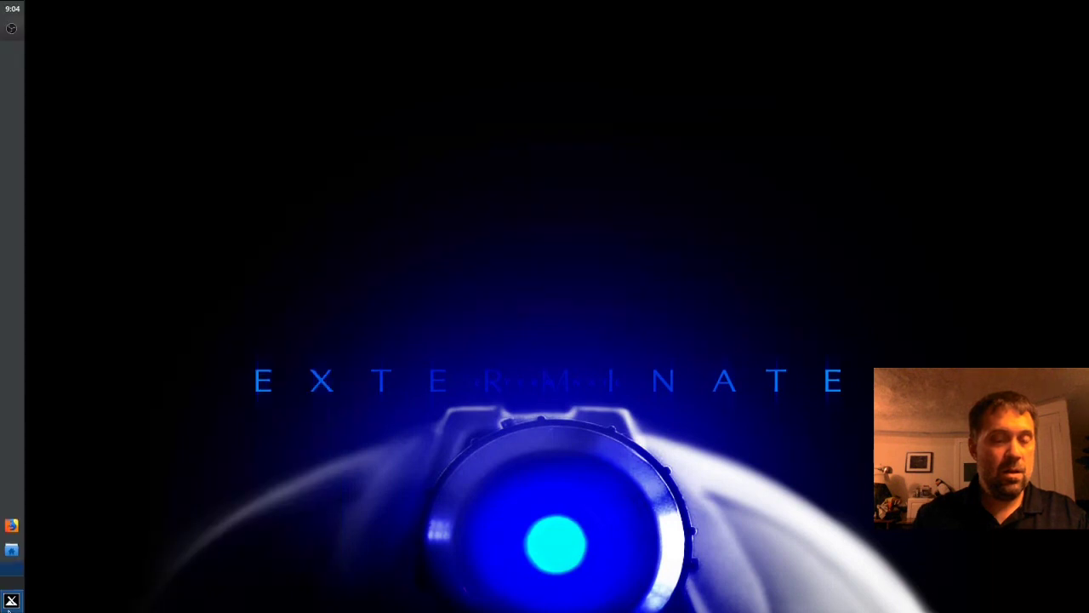
Find Xonotic by searching the applications for "xo", launch it to its welcome screen, and exit the game
{"action": "left_click", "coordinate": [11, 601]}
{"action": "type", "text": "xo"}
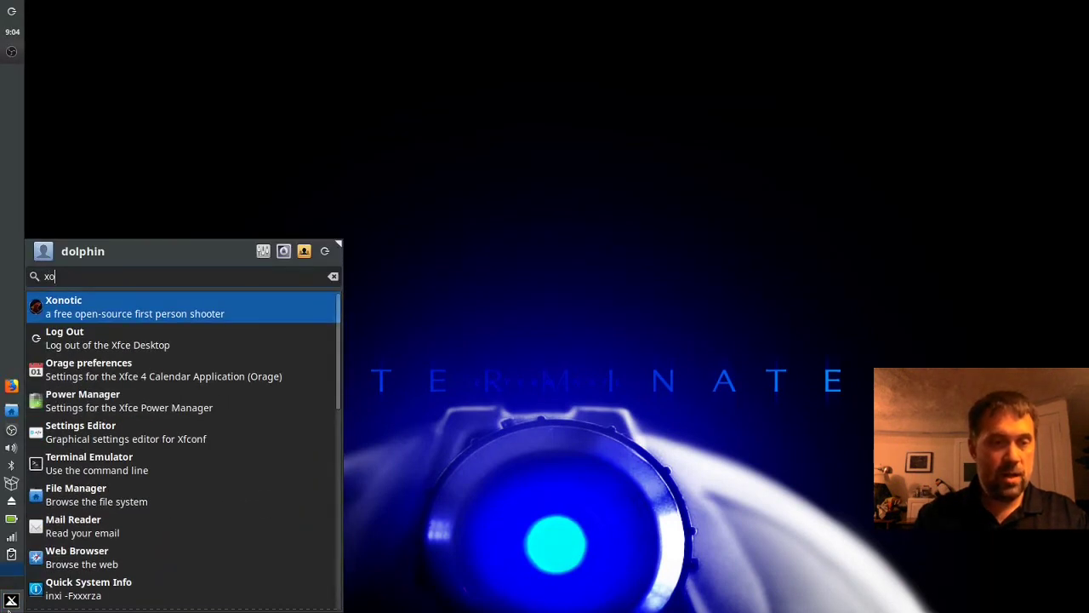
{"action": "key", "text": "Return"}
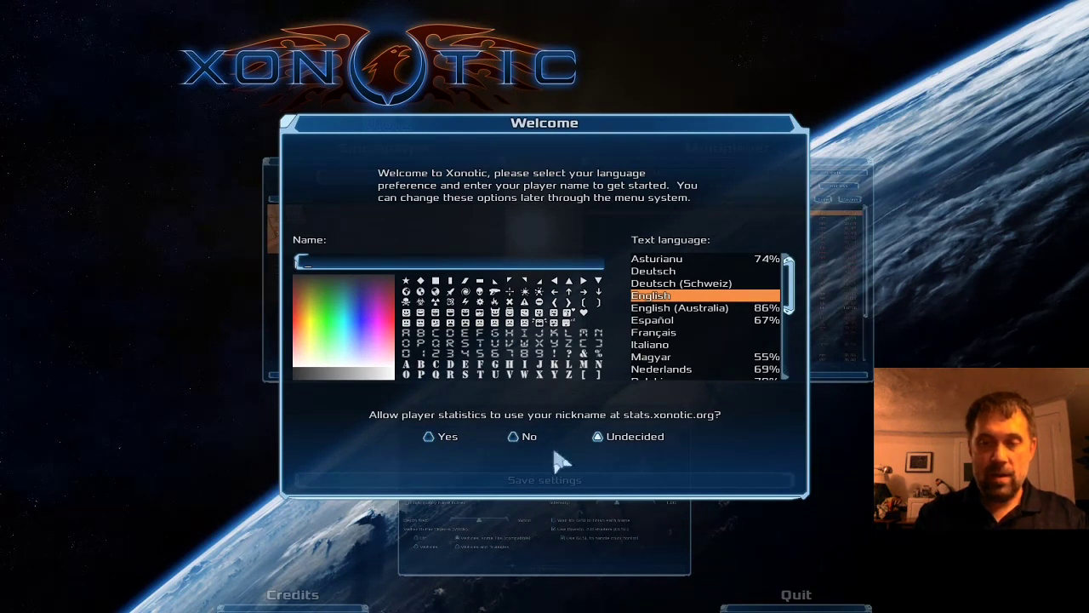
{"action": "left_click", "coordinate": [430, 437]}
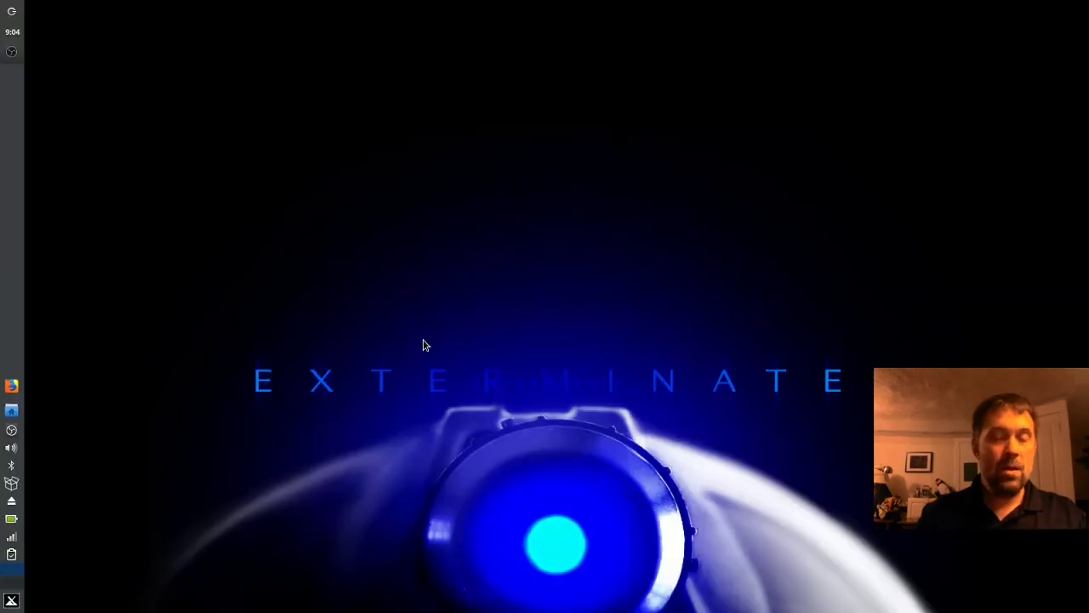